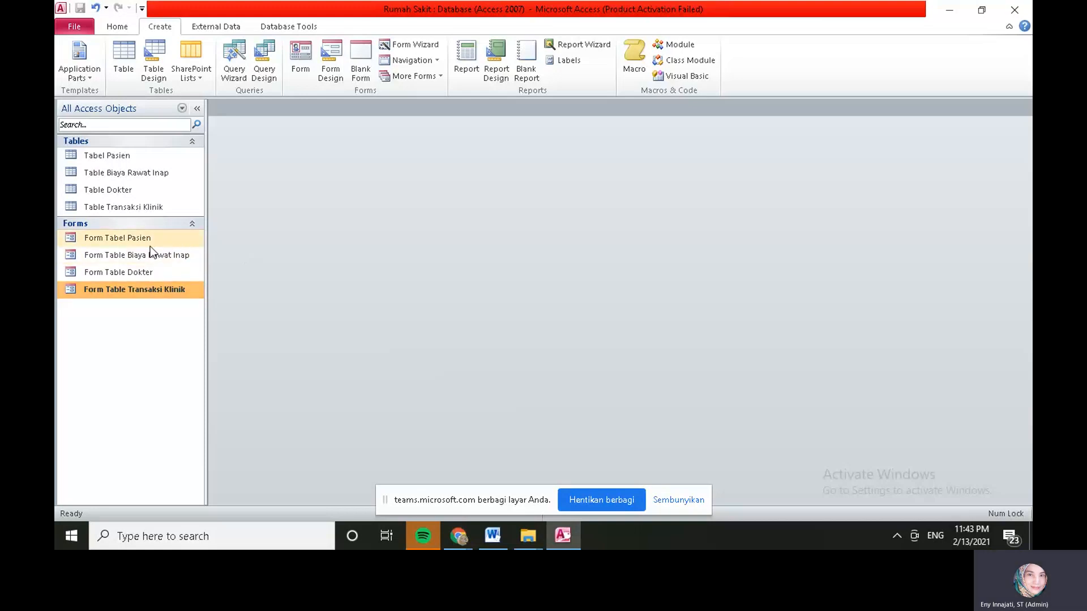
Open Form Tabel Pasien to review its fields and buttons, and close it
left_click(119, 239)
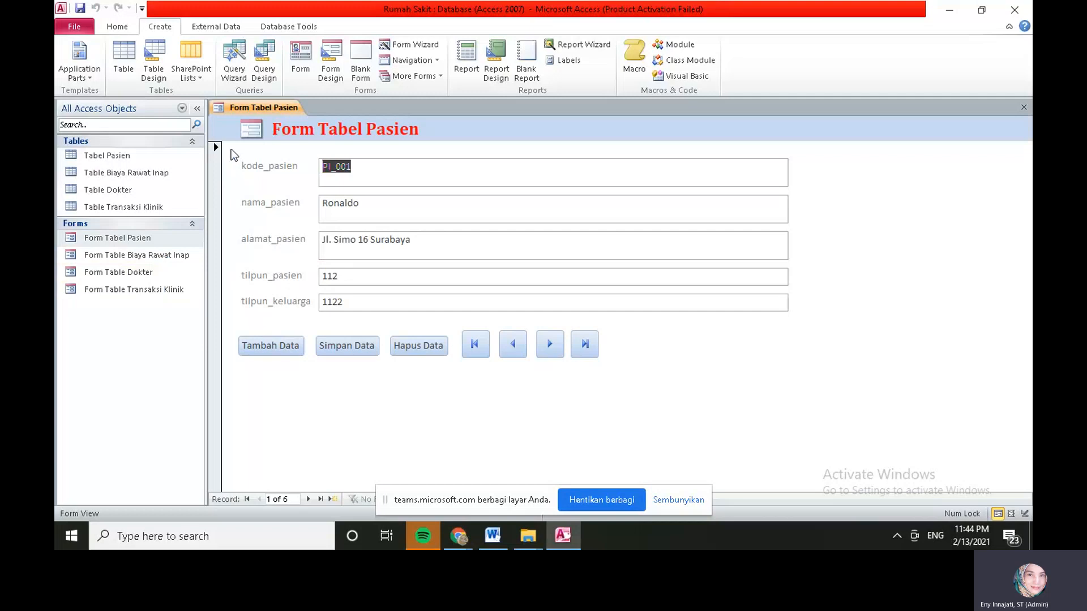
right_click(257, 112)
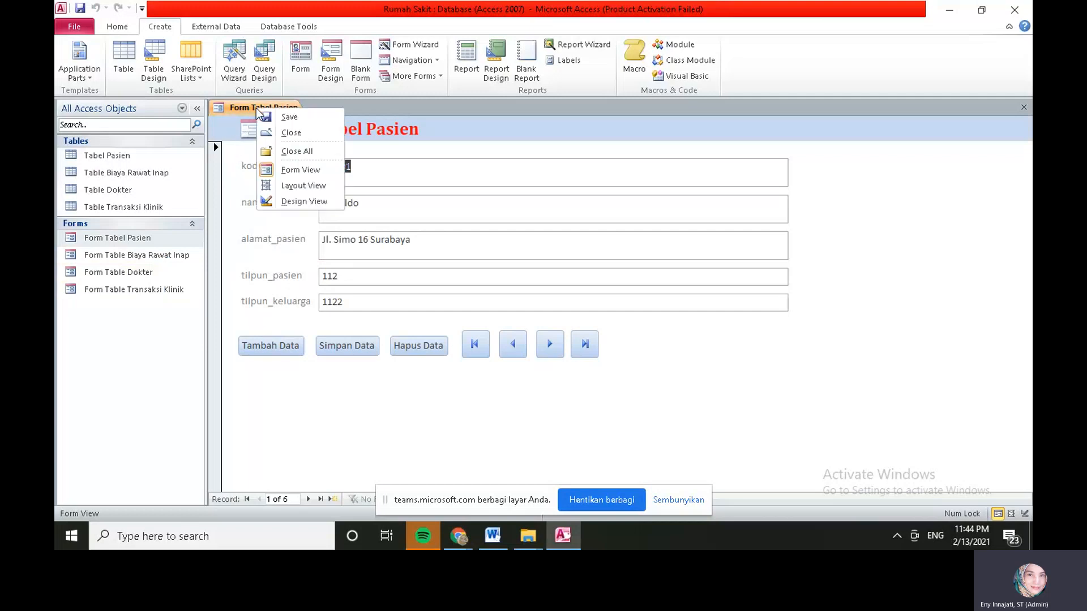
left_click(287, 134)
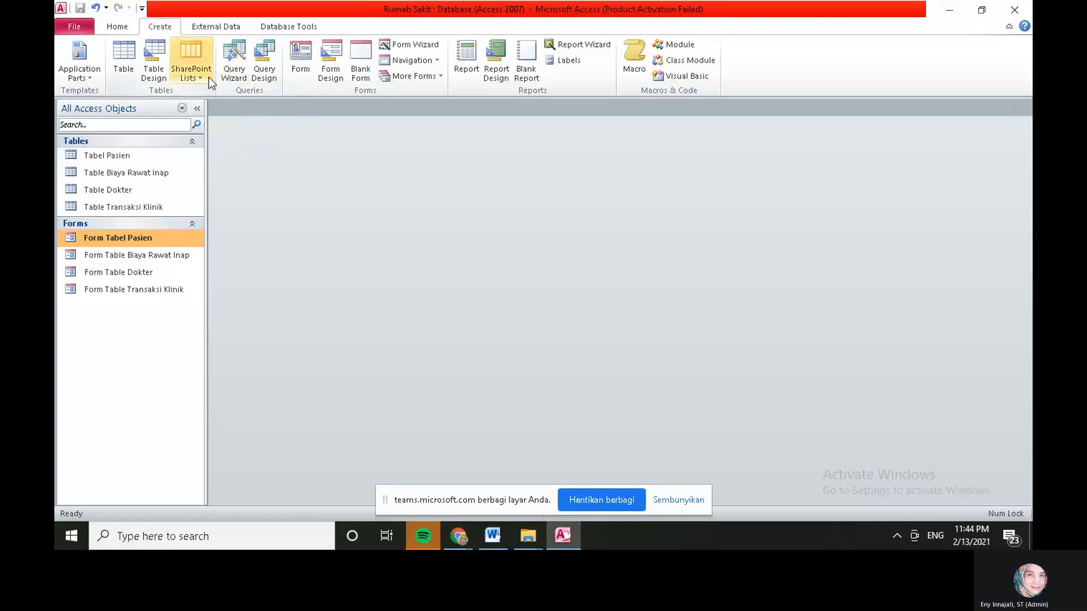
Create a new query in Design view containing Tabel Pasien, Table Biaya Rawat Inap, Table Dokter and Table Transaksi Klinik
left_click(267, 53)
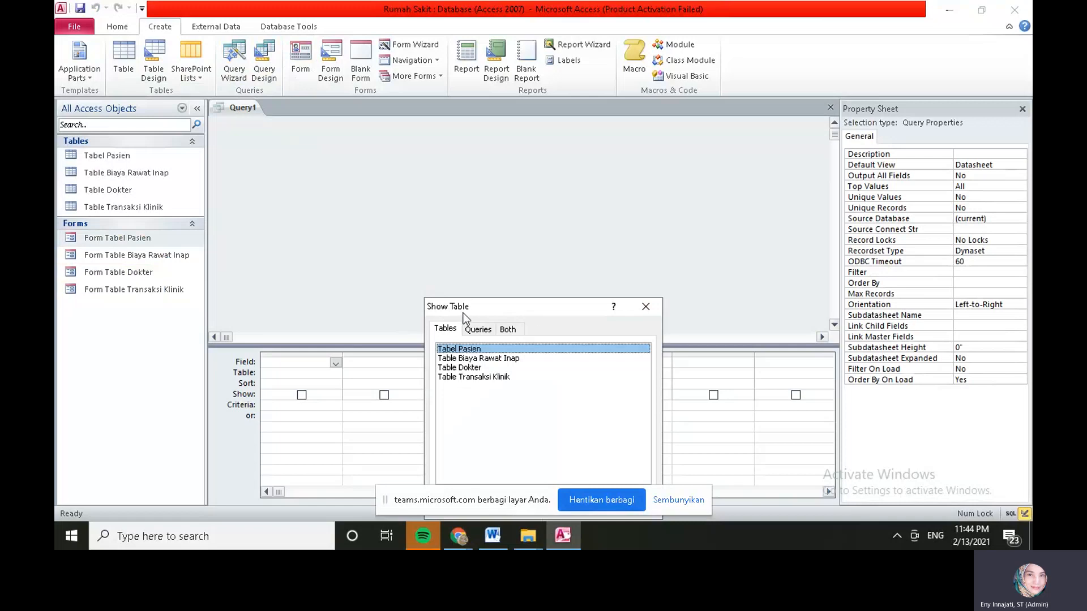
left_click(646, 306)
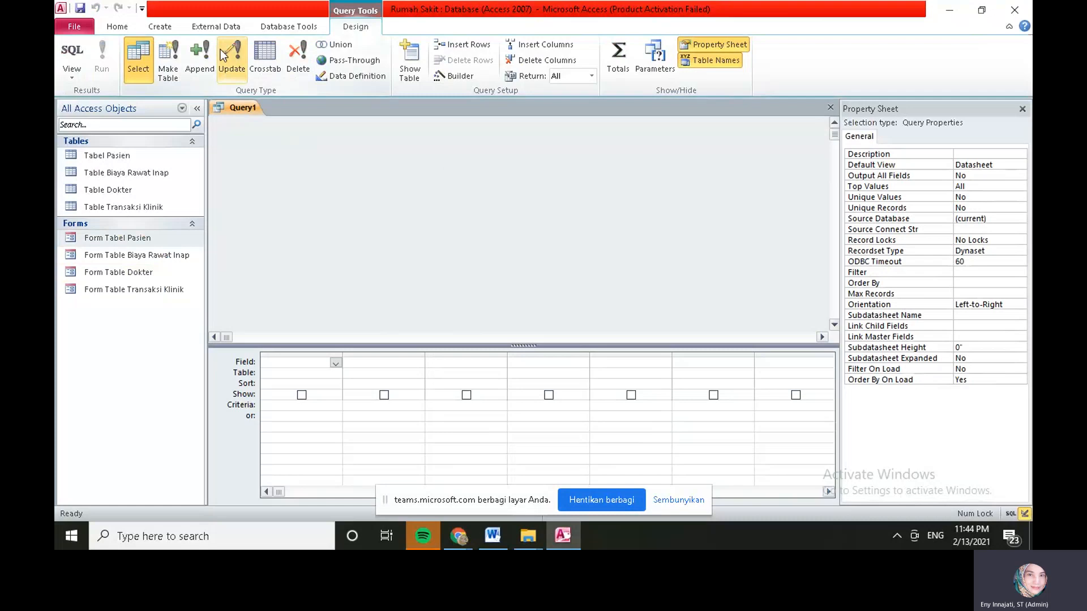
left_click(417, 55)
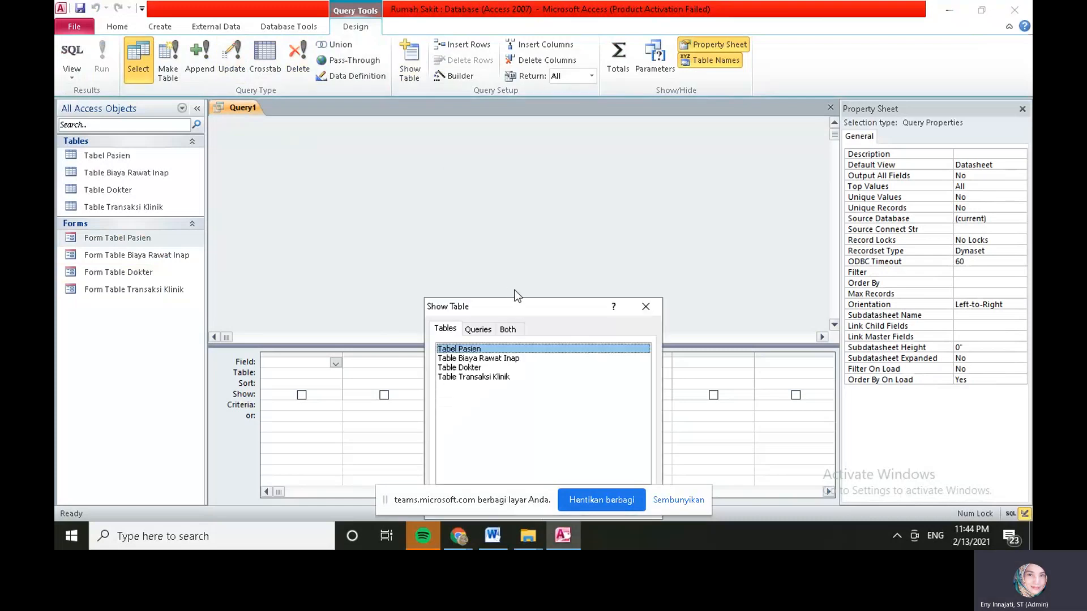
left_click(474, 349)
double_click(474, 348)
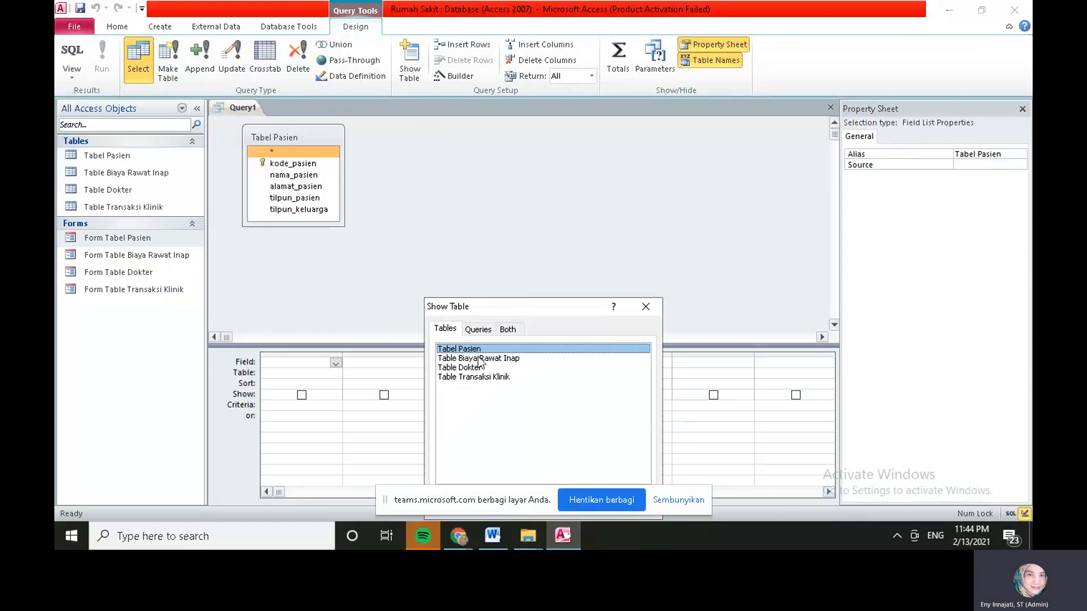
left_click(480, 360)
double_click(480, 359)
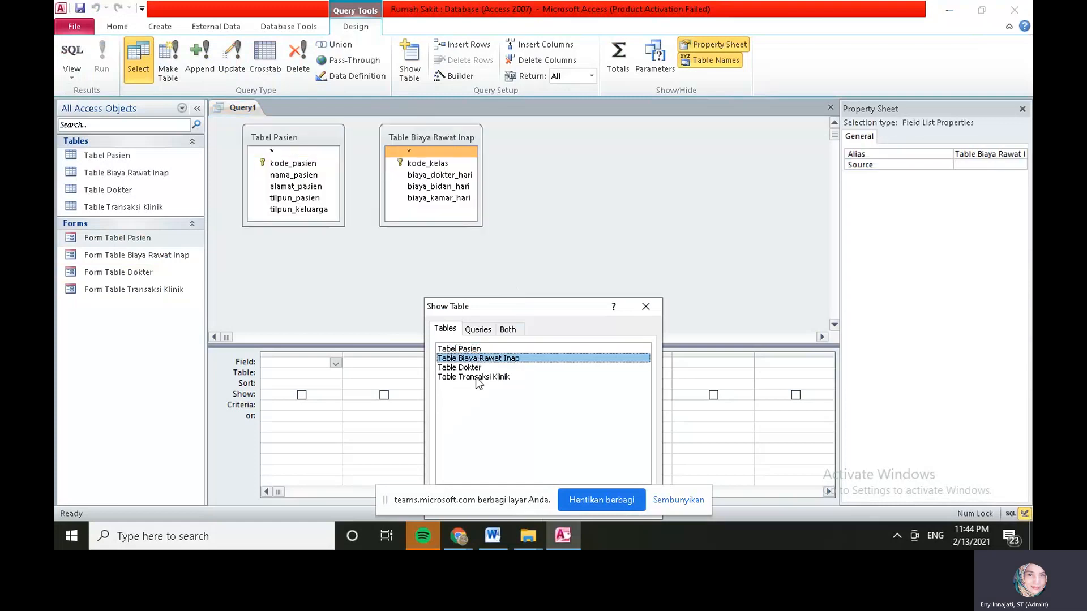
left_click(474, 367)
double_click(474, 367)
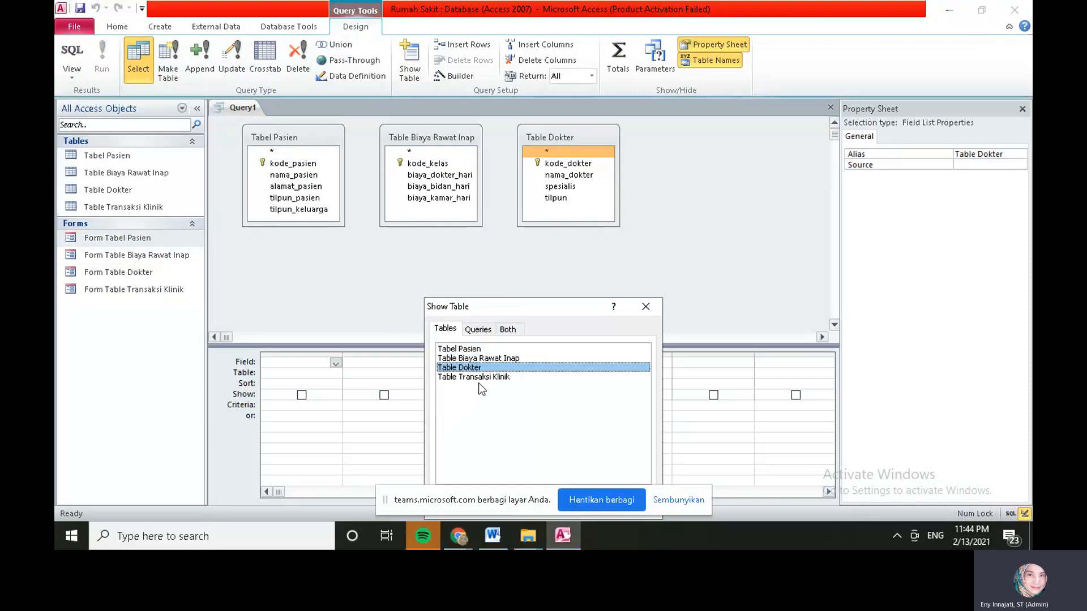
left_click(481, 377)
double_click(481, 377)
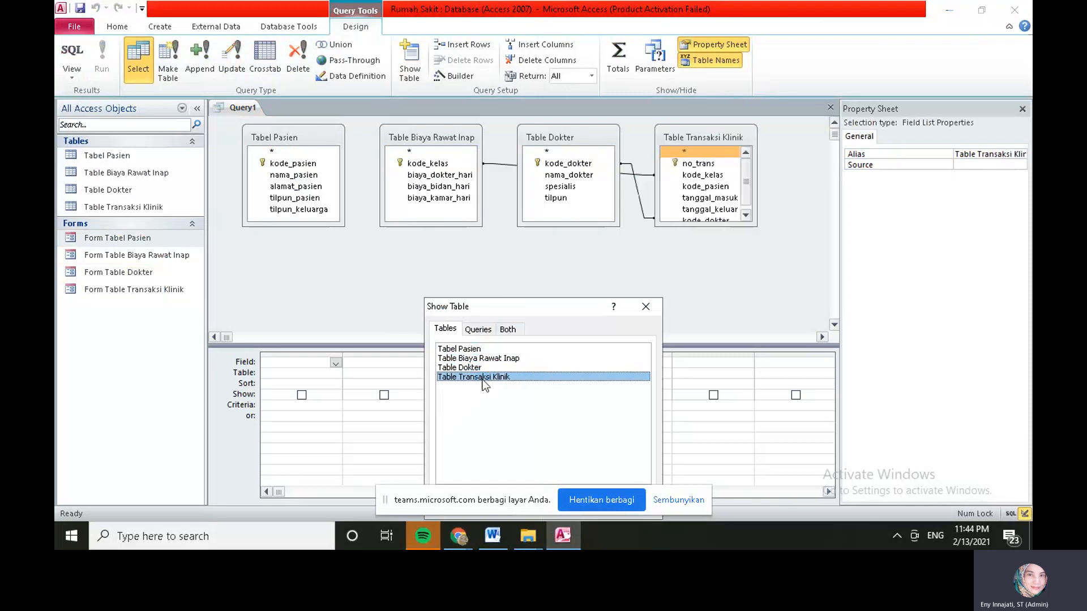
left_click(646, 308)
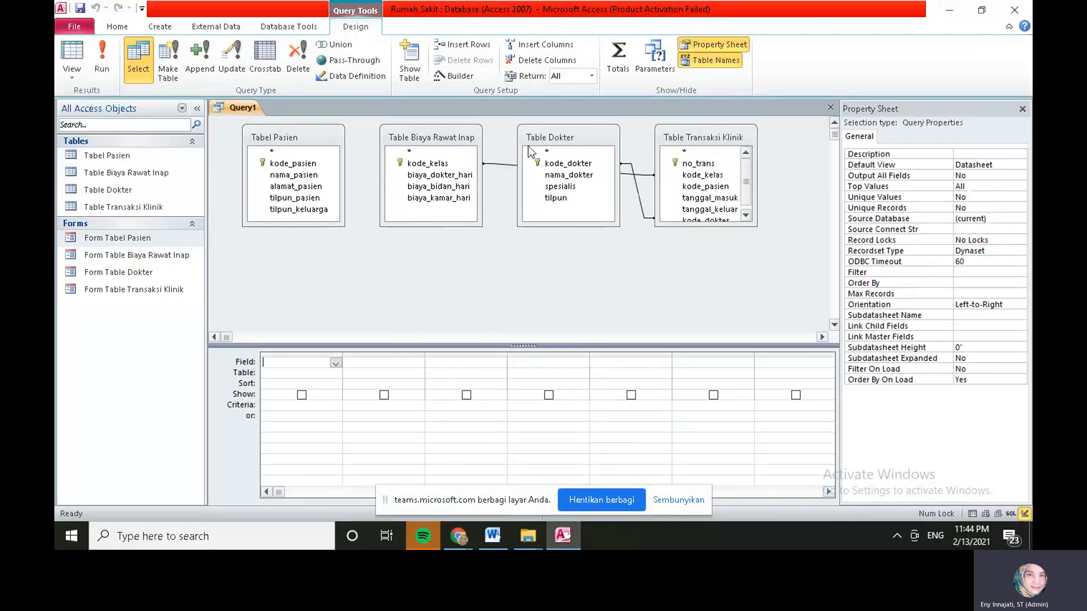
Rearrange the field lists around Table Transaksi Klinik and enlarge that list to show all its fields
left_click_drag(546, 138, 439, 247)
left_click_drag(674, 138, 545, 175)
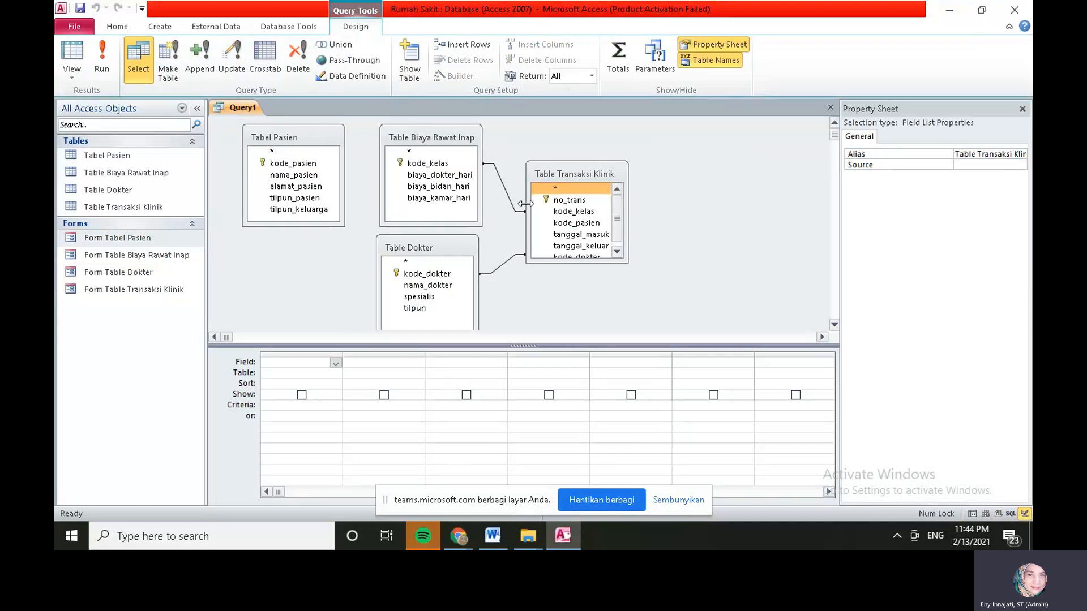
left_click_drag(569, 262, 558, 299)
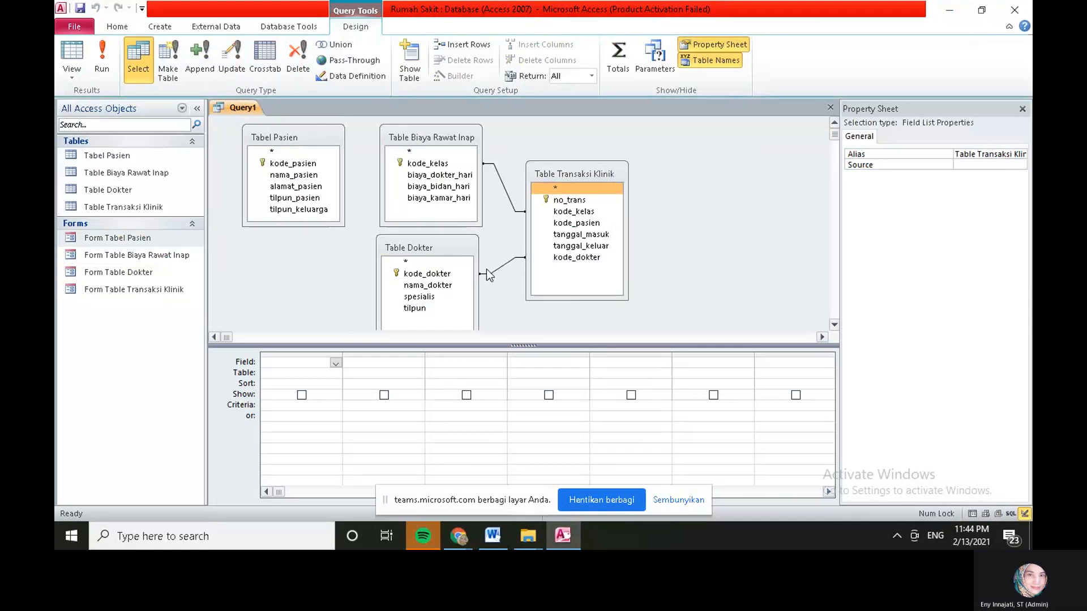
left_click_drag(443, 246, 446, 286)
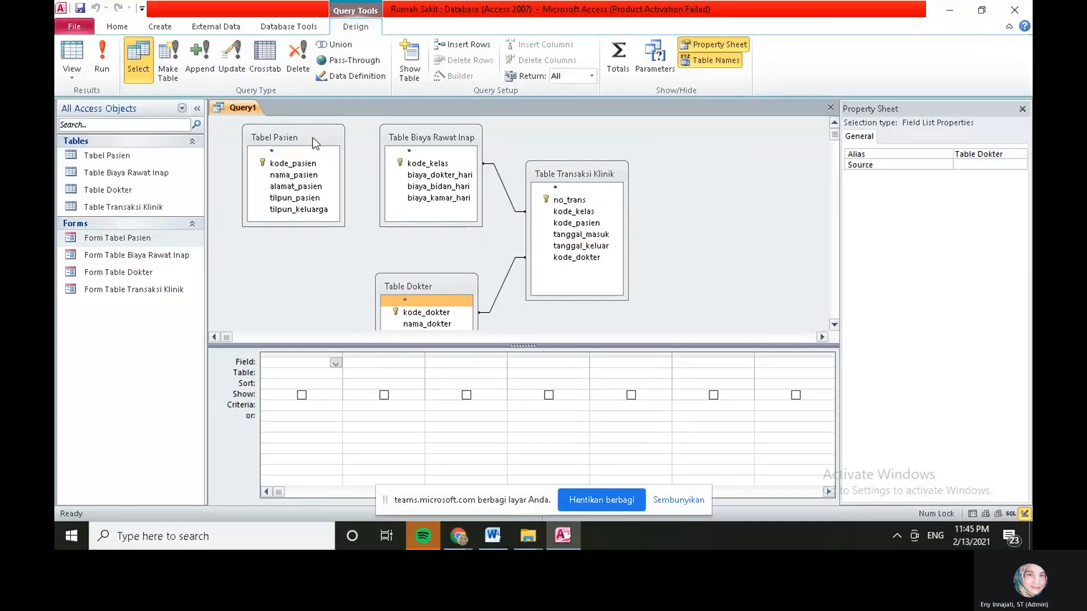
left_click_drag(313, 134, 312, 184)
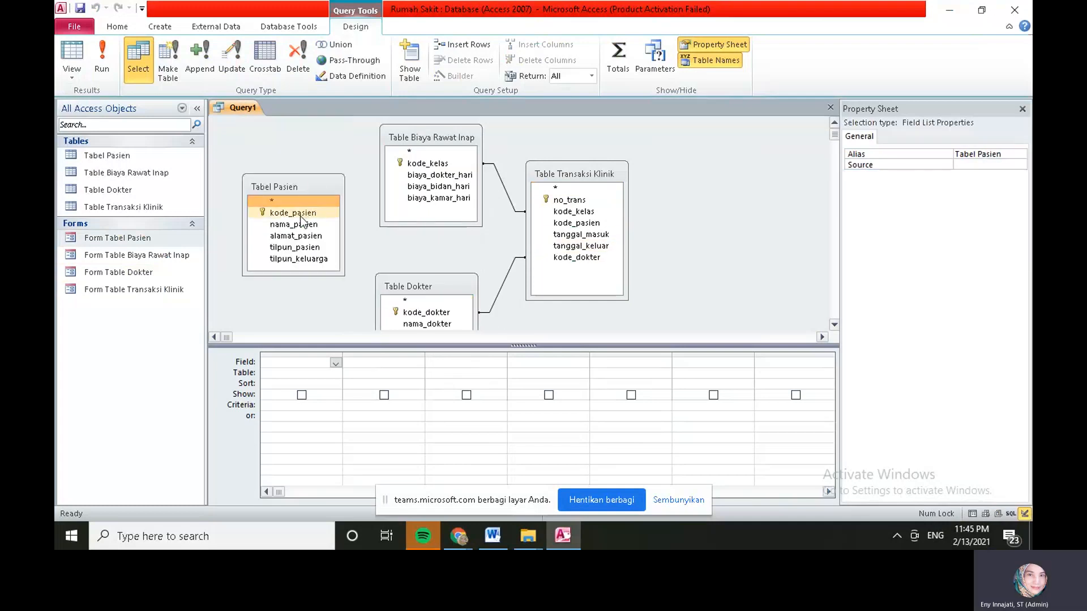
Join kode_pasien in Tabel Pasien to kode_pasien in Table Transaksi Klinik and reposition the field lists so the join lines are clear
left_click_drag(302, 212, 579, 223)
left_click_drag(406, 132, 383, 117)
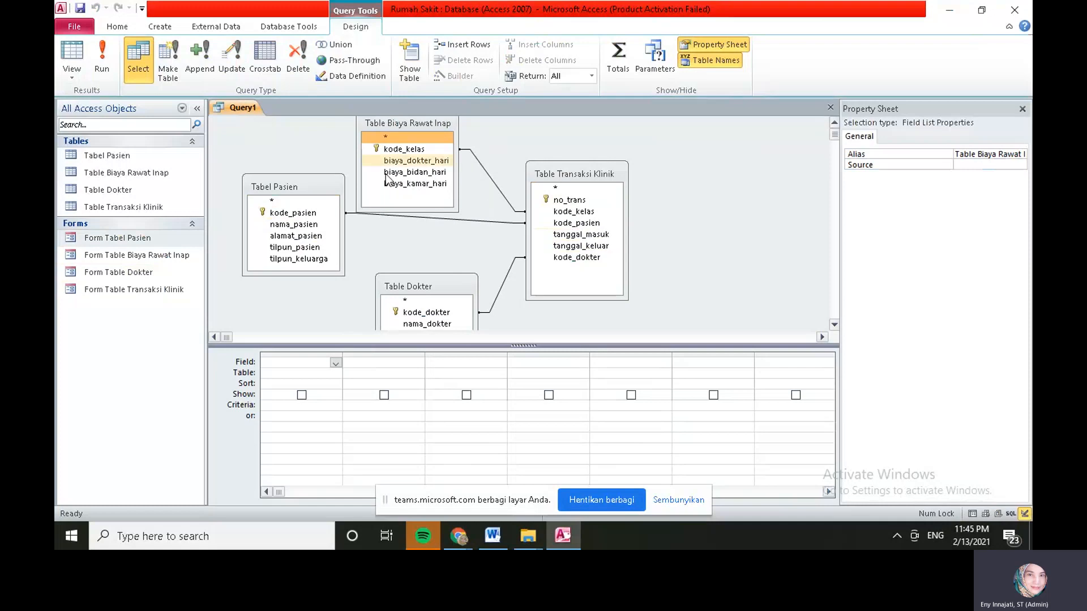
left_click_drag(402, 284, 383, 260)
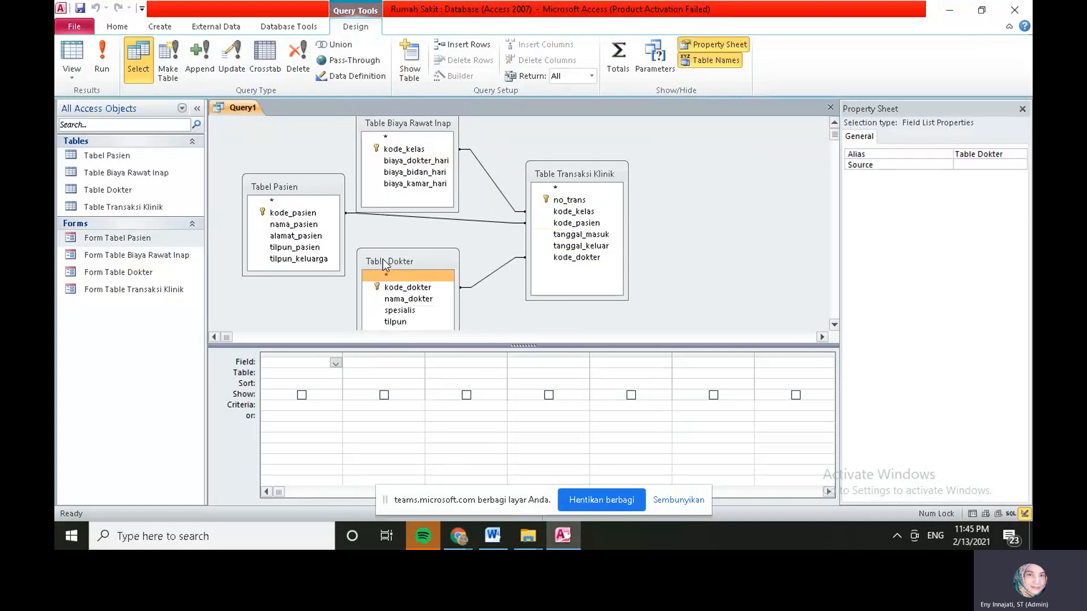
left_click_drag(294, 181, 291, 199)
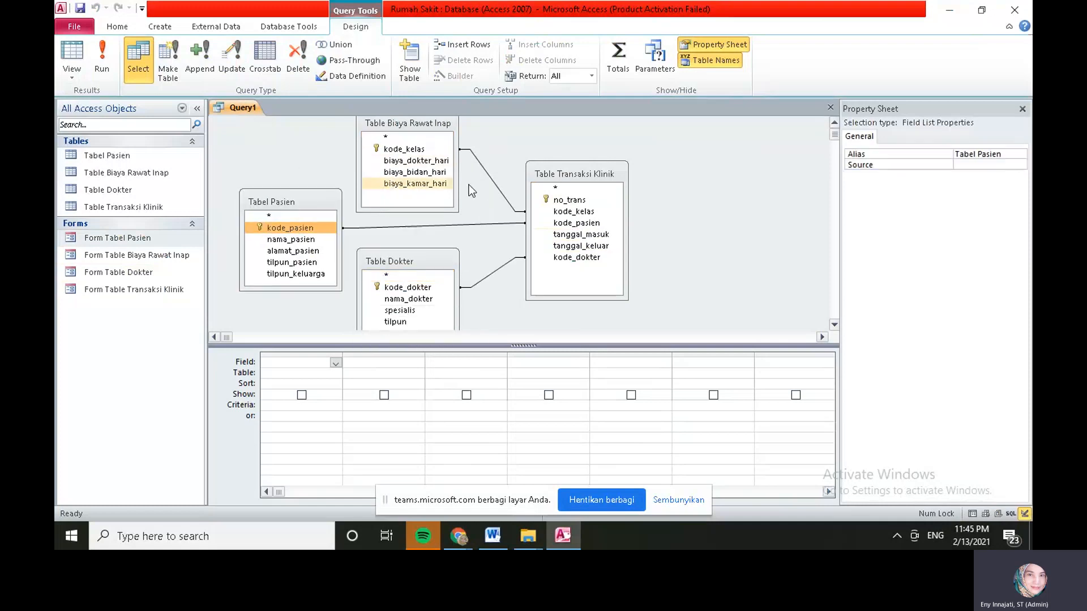
left_click_drag(438, 253, 443, 243)
left_click_drag(297, 195, 297, 188)
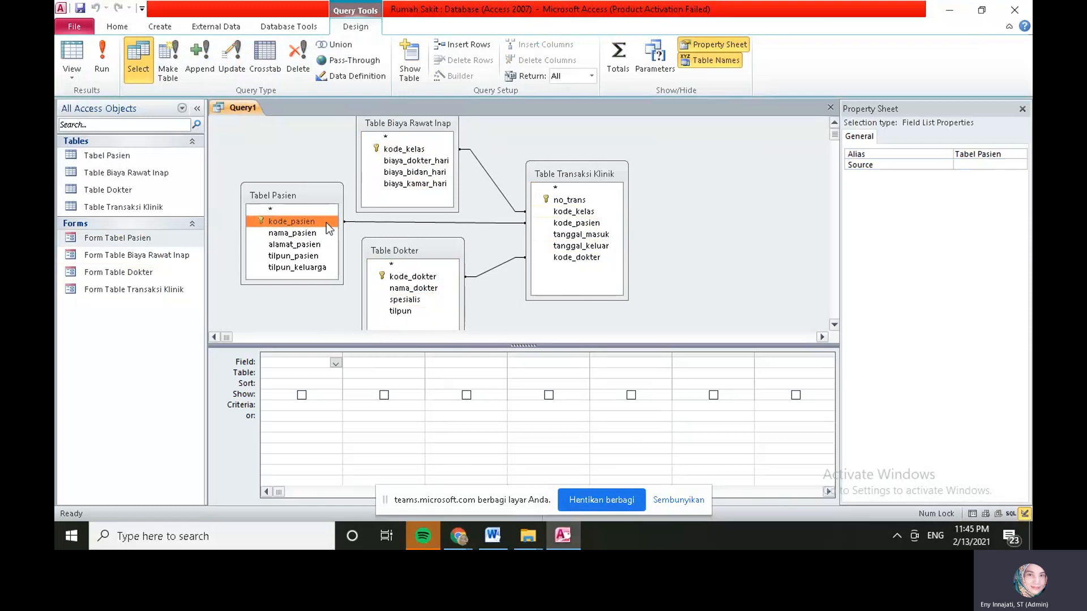
Save the query as "QueryTransaksi Klinik"
right_click(250, 110)
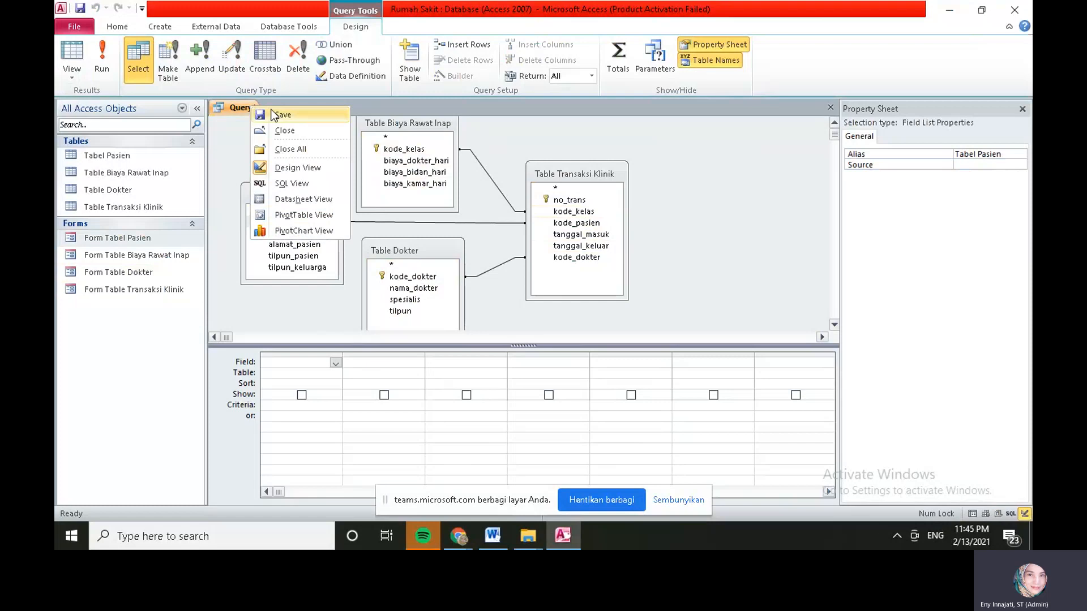
left_click(279, 114)
left_click(487, 187)
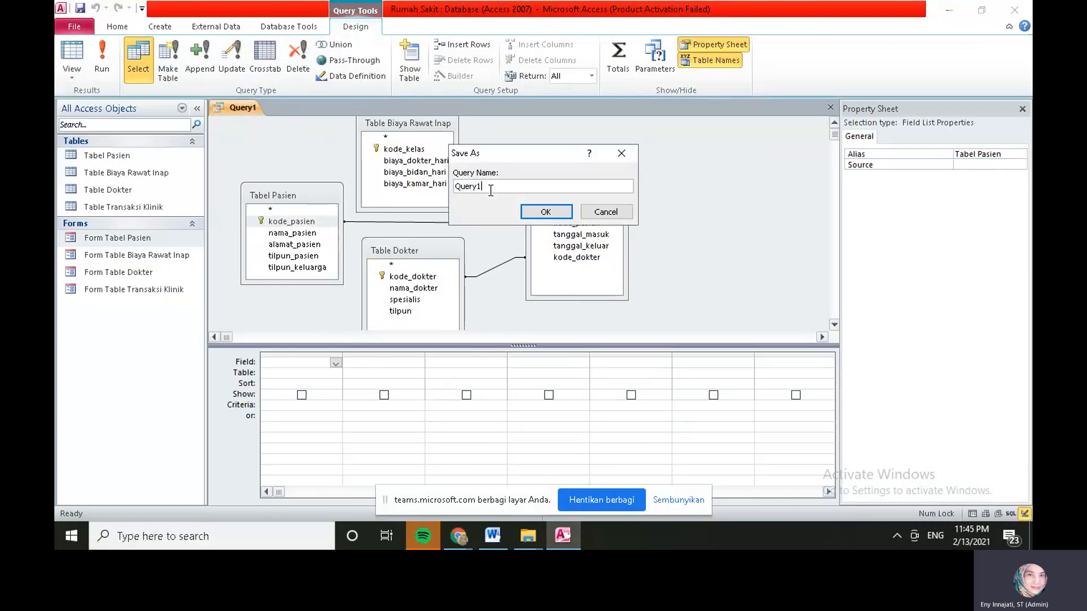
key("BackSpace")
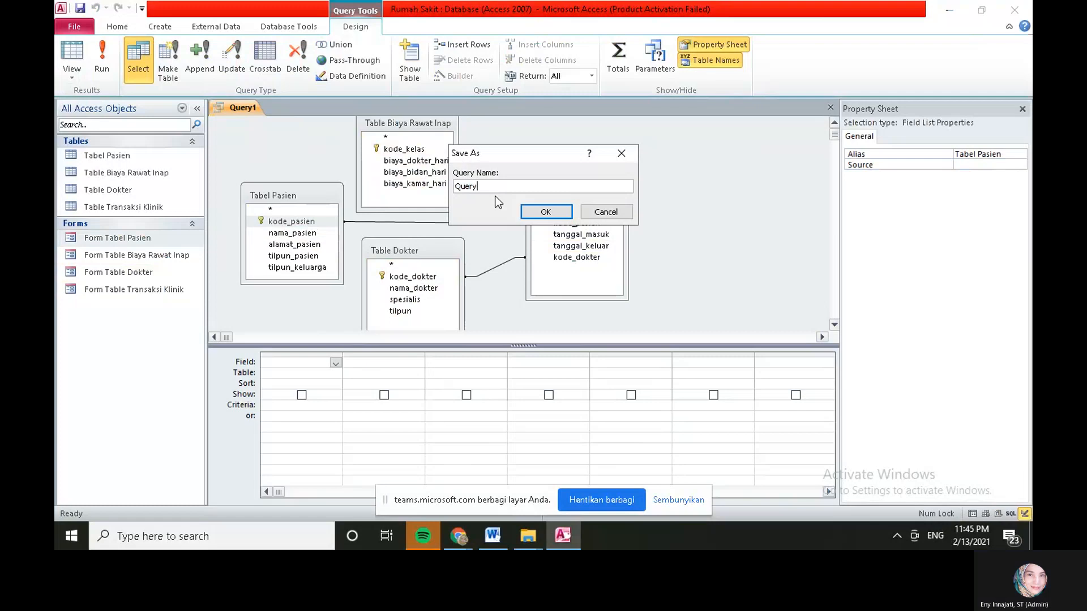
type("Transaksi Klinik")
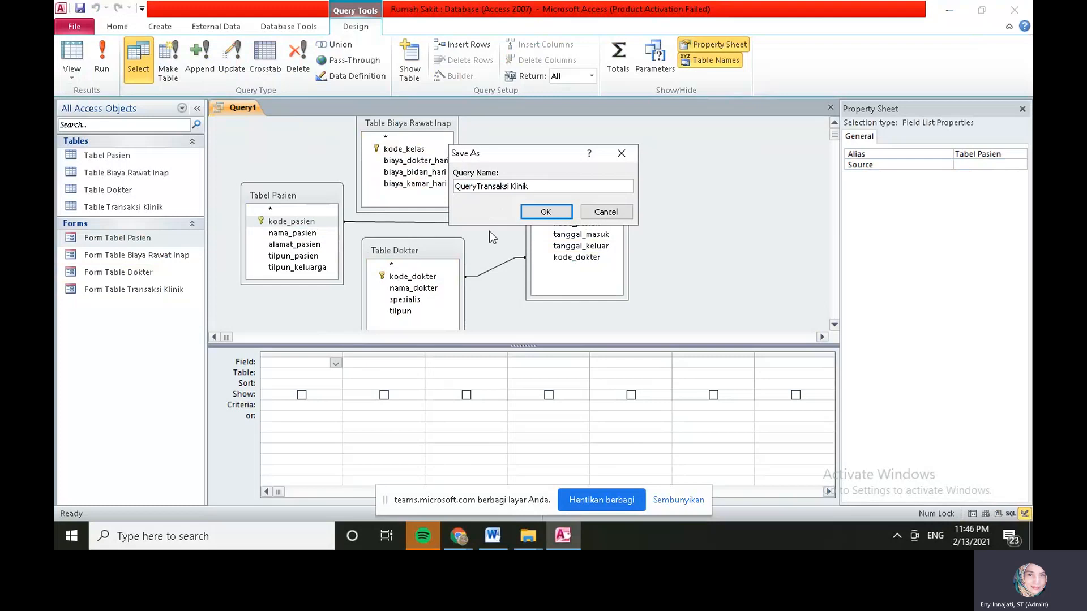
left_click(526, 212)
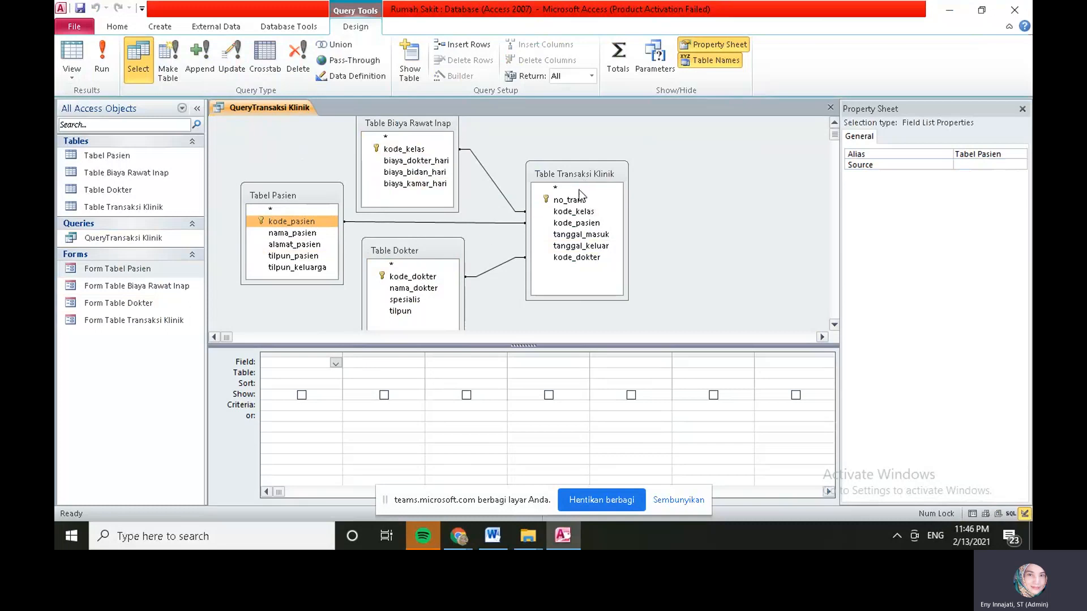
Add no_trans from Table Transaksi Klinik and kode_pasien from Tabel Pasien as the first two columns of the query grid
left_click(312, 358)
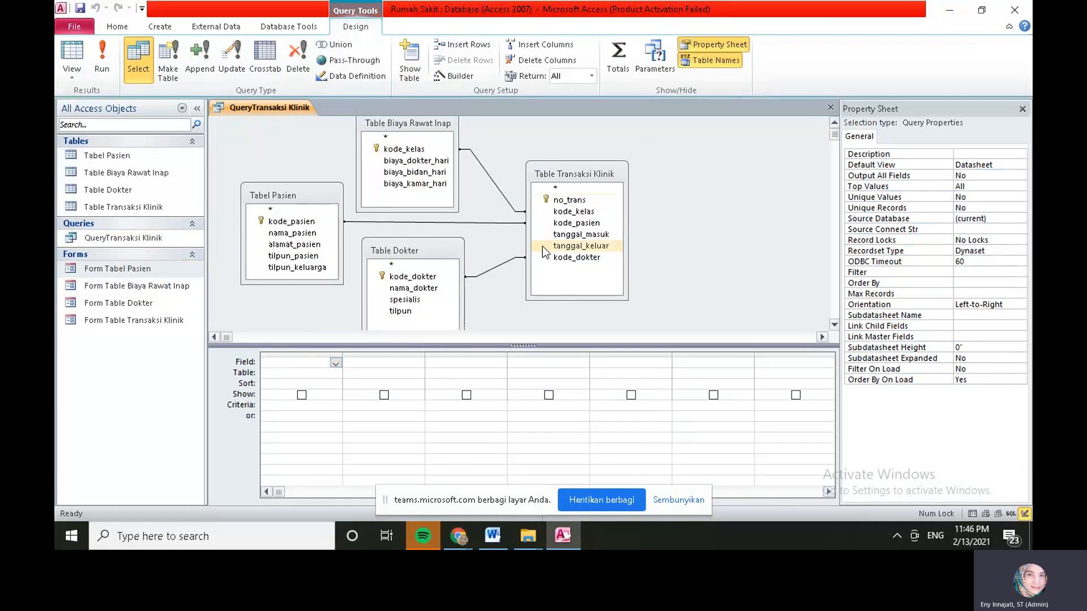
left_click(571, 200)
double_click(572, 202)
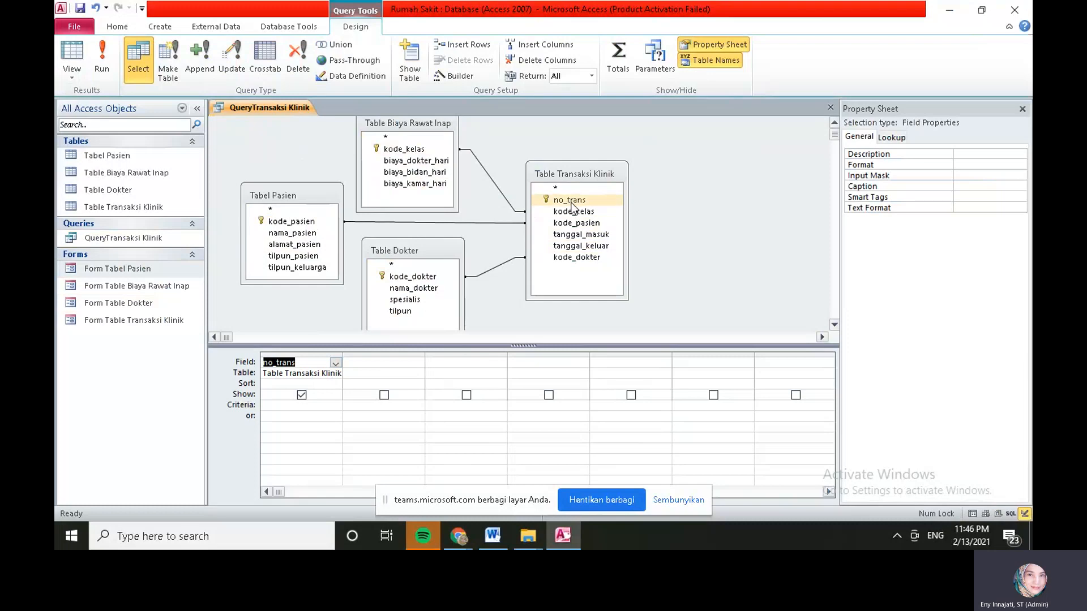
left_click(378, 365)
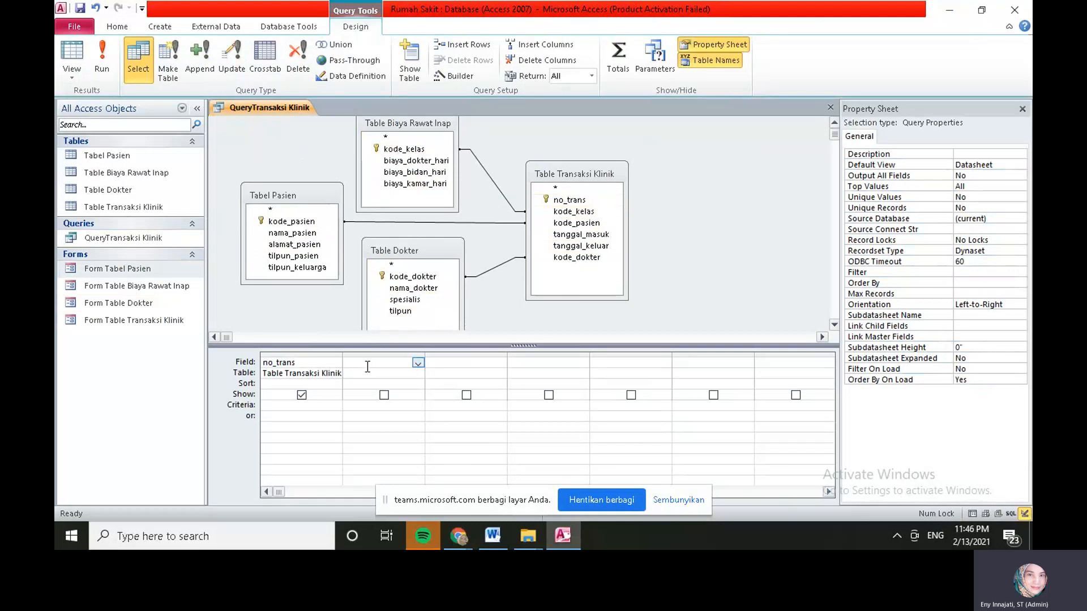
double_click(288, 220)
left_click_drag(310, 237, 396, 365)
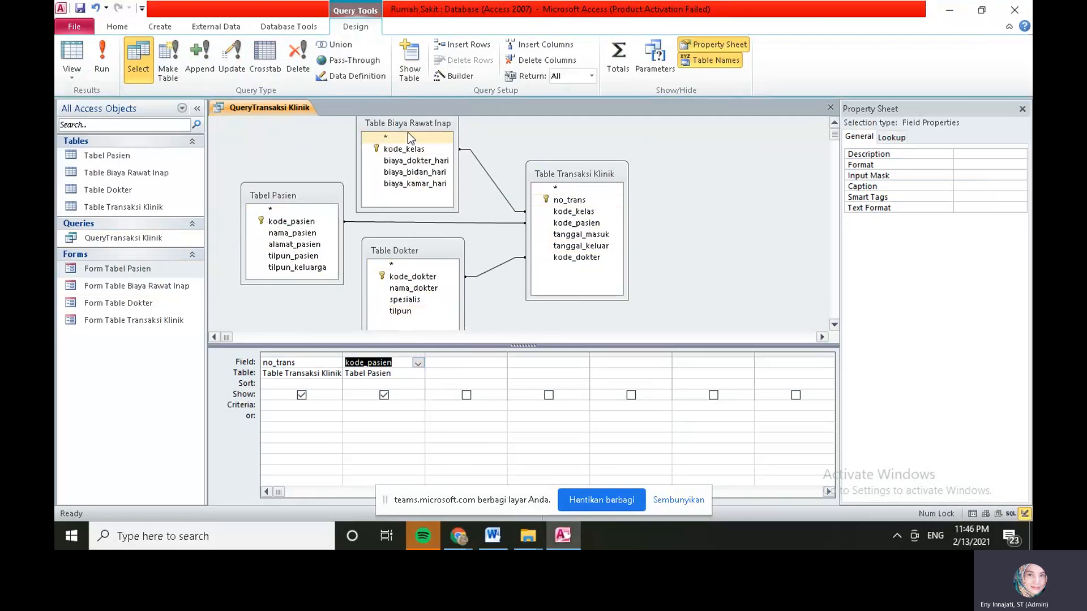
Add kode_kelas from Table Biaya Rawat Inap and nama_pasien from Tabel Pasien to the query grid, removing the duplicate nama_pasien column
left_click(449, 365)
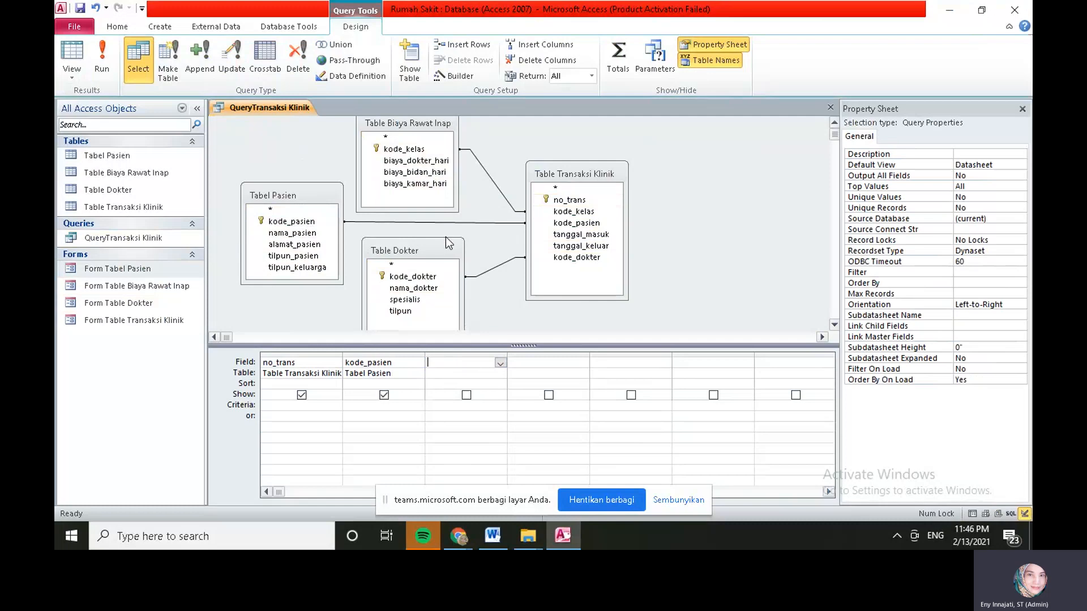
left_click_drag(412, 152, 461, 363)
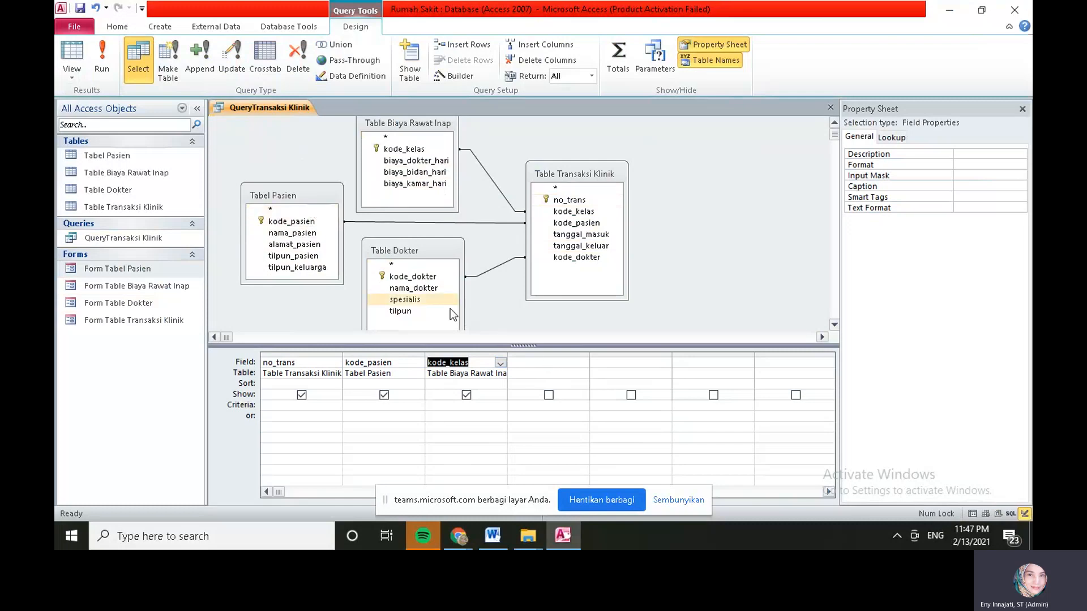
left_click(526, 363)
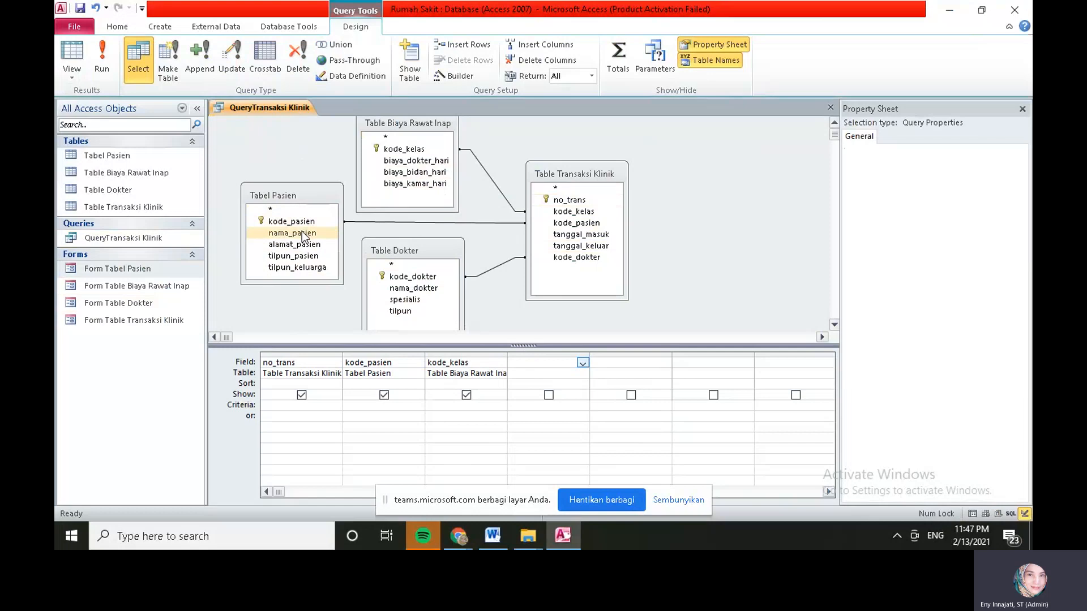
double_click(307, 233)
left_click_drag(306, 234, 583, 365)
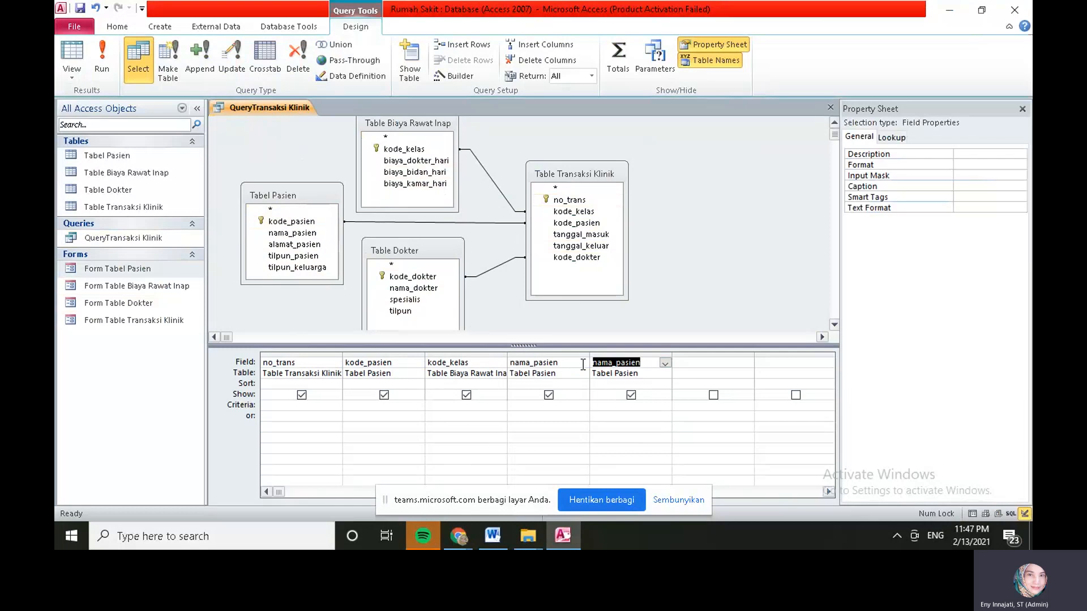
left_click(633, 355)
key("Delete")
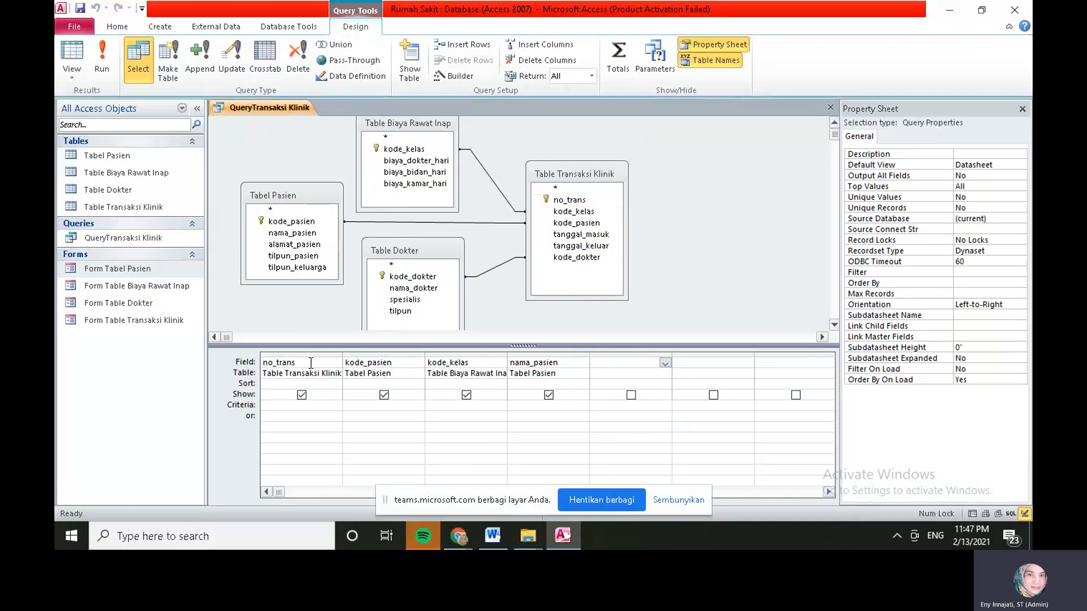
Add kode_dokter from Table Dokter as the fifth column of the query grid
left_click(613, 365)
left_click(425, 278)
left_click_drag(429, 281, 636, 363)
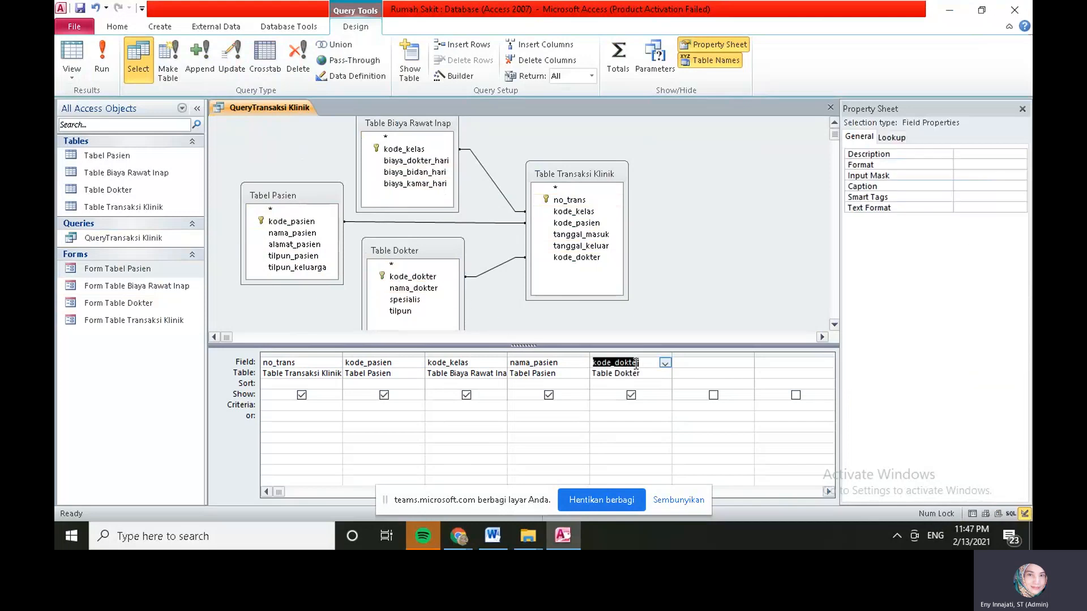
left_click(705, 366)
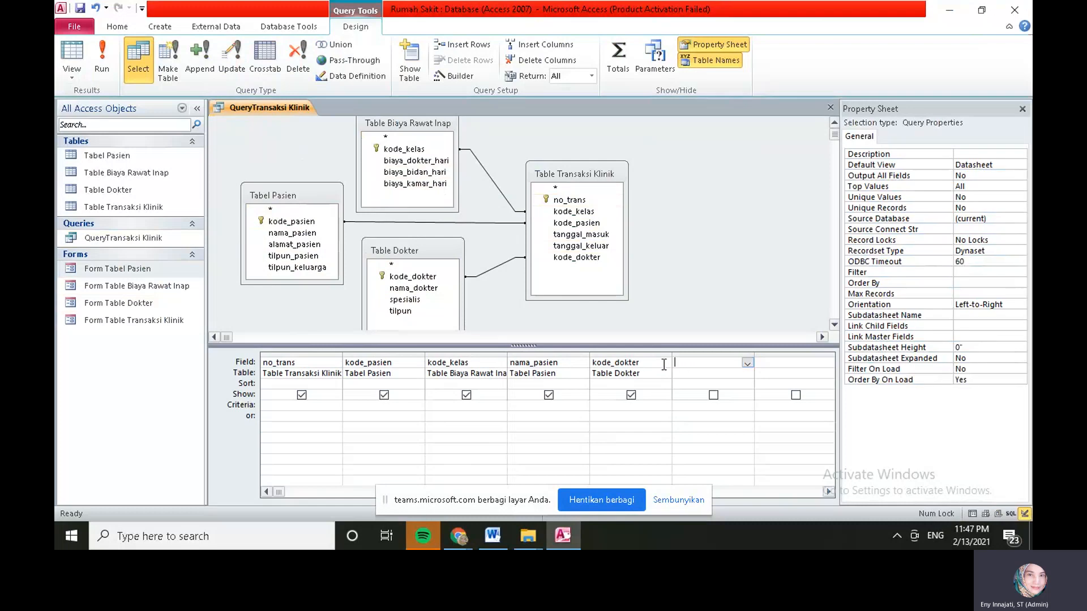
Add nama_dokter and spesialis from Table Dokter as the next two columns of the query grid
left_click(423, 289)
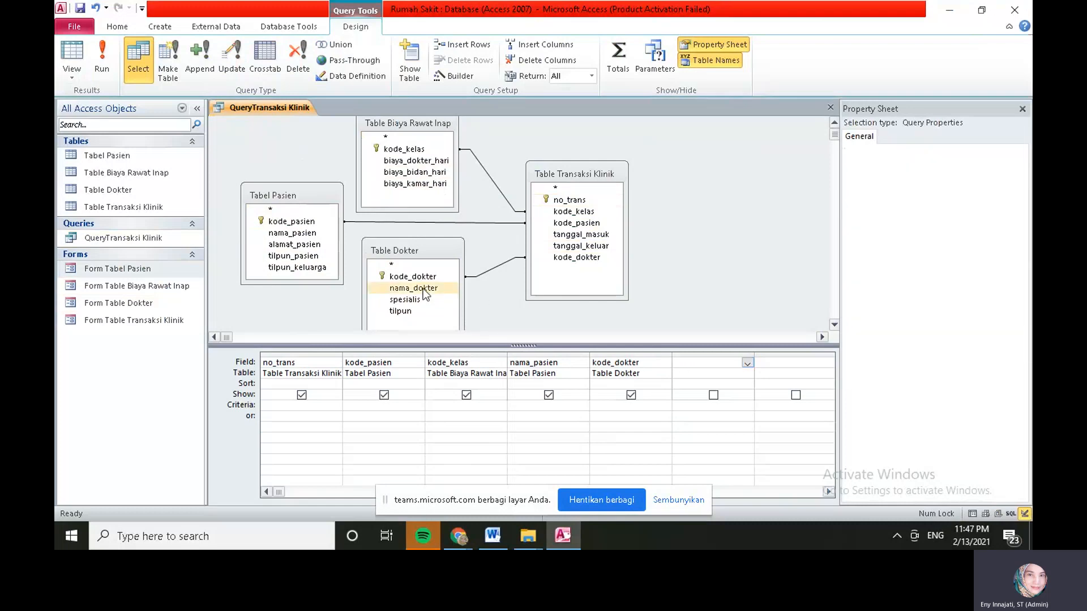
left_click_drag(447, 288, 710, 363)
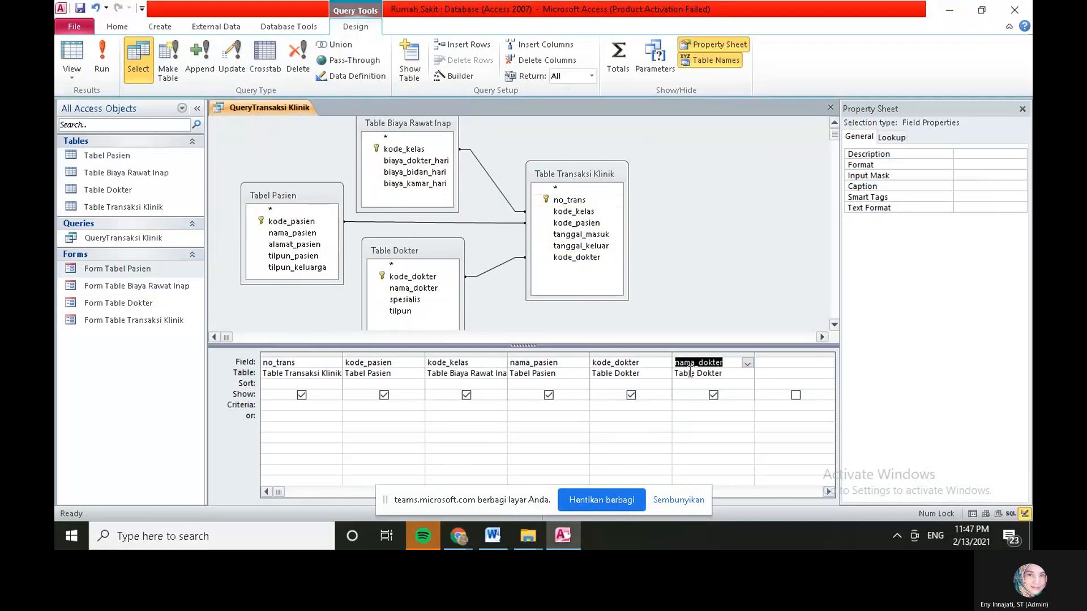
left_click(761, 361)
left_click_drag(407, 300, 713, 367)
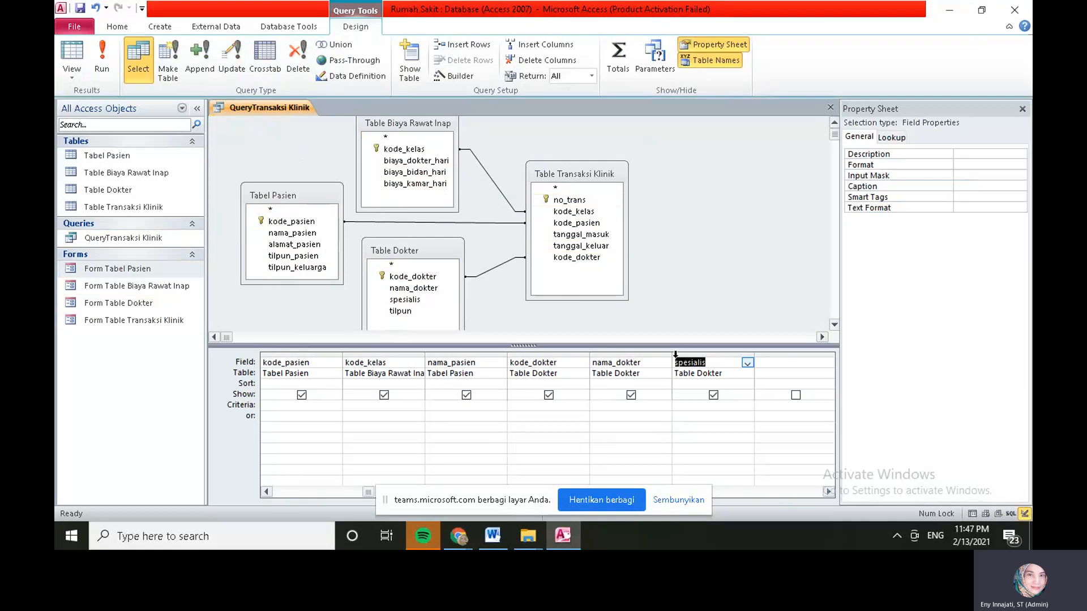
Add tanggal_masuk and tanggal_keluar from Table Transaksi Klinik to the query grid after spesialis
left_click(778, 367)
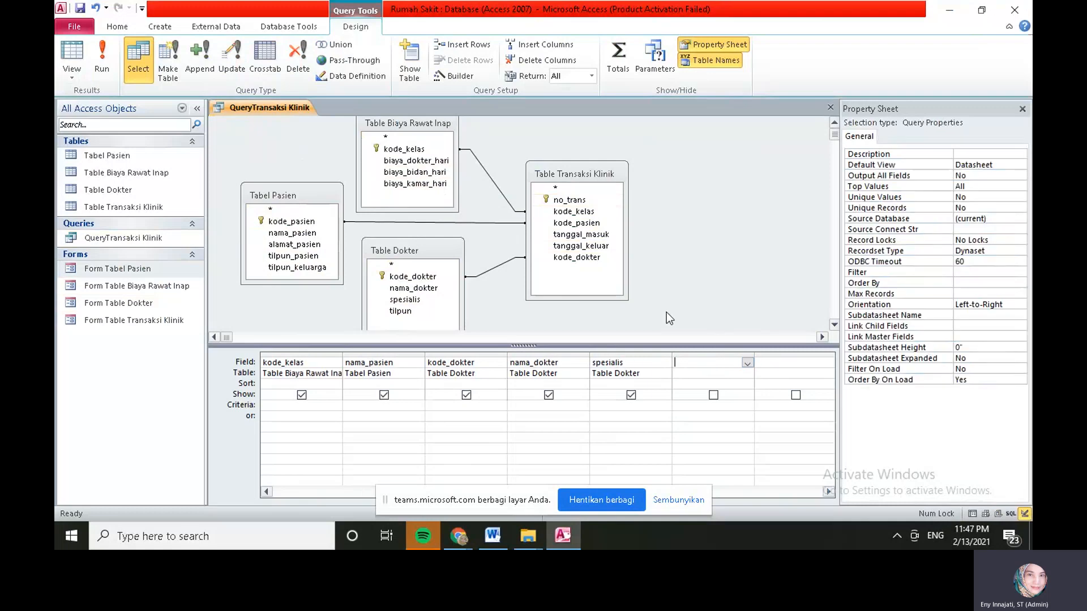
left_click(572, 236)
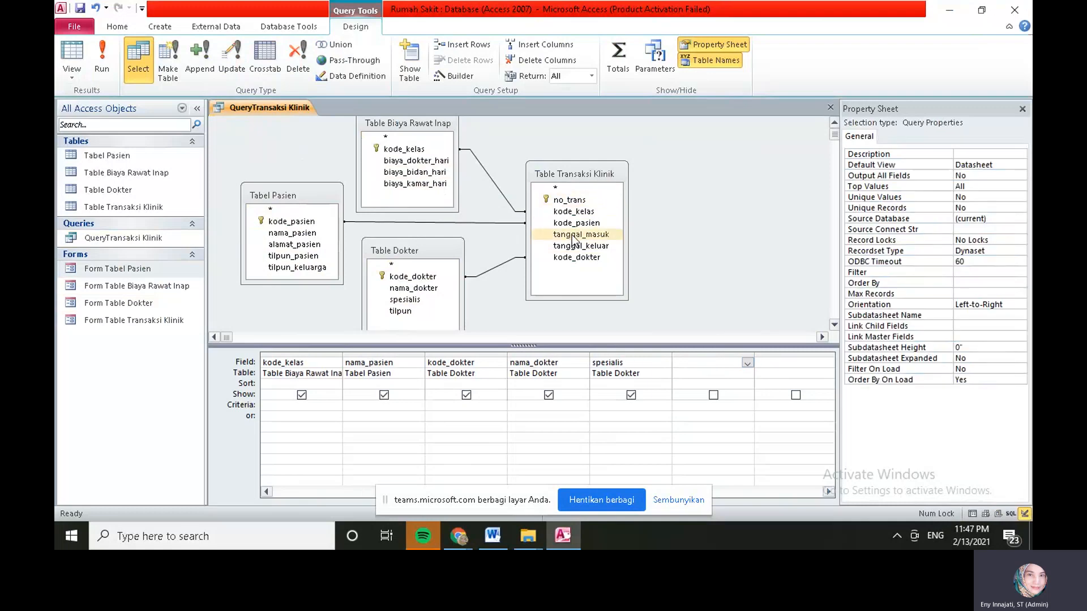
left_click_drag(572, 236, 736, 364)
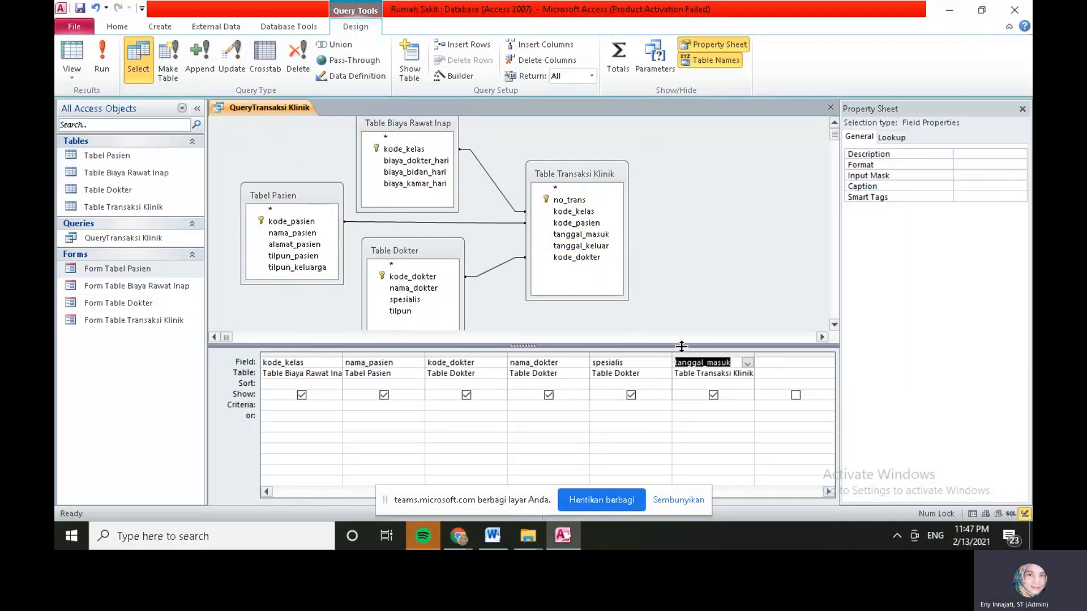
left_click(781, 363)
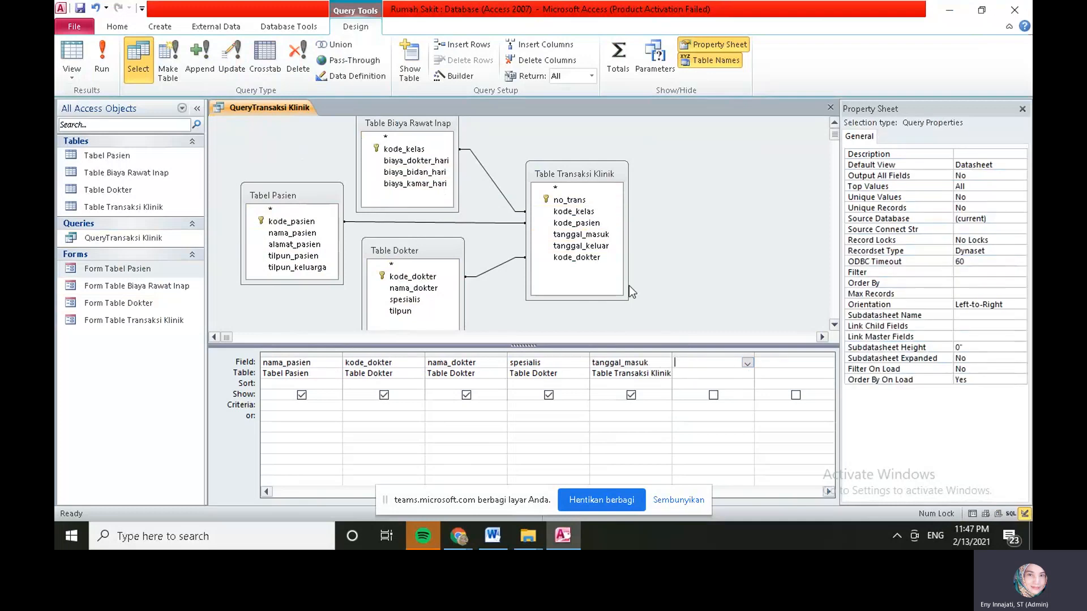
double_click(588, 247)
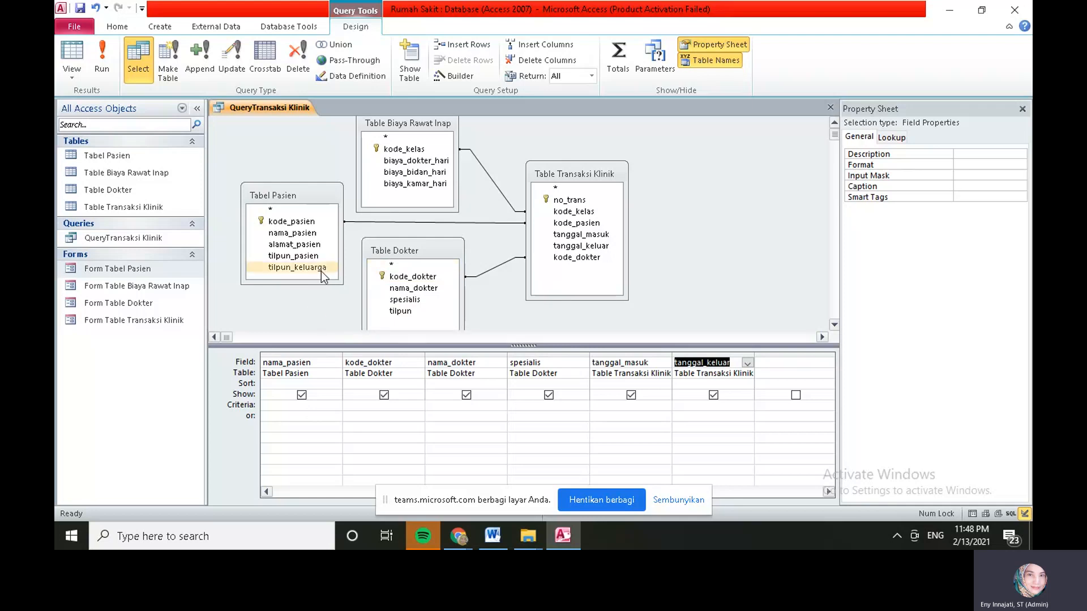
Save the query design and run it to display its records
right_click(291, 107)
left_click(329, 121)
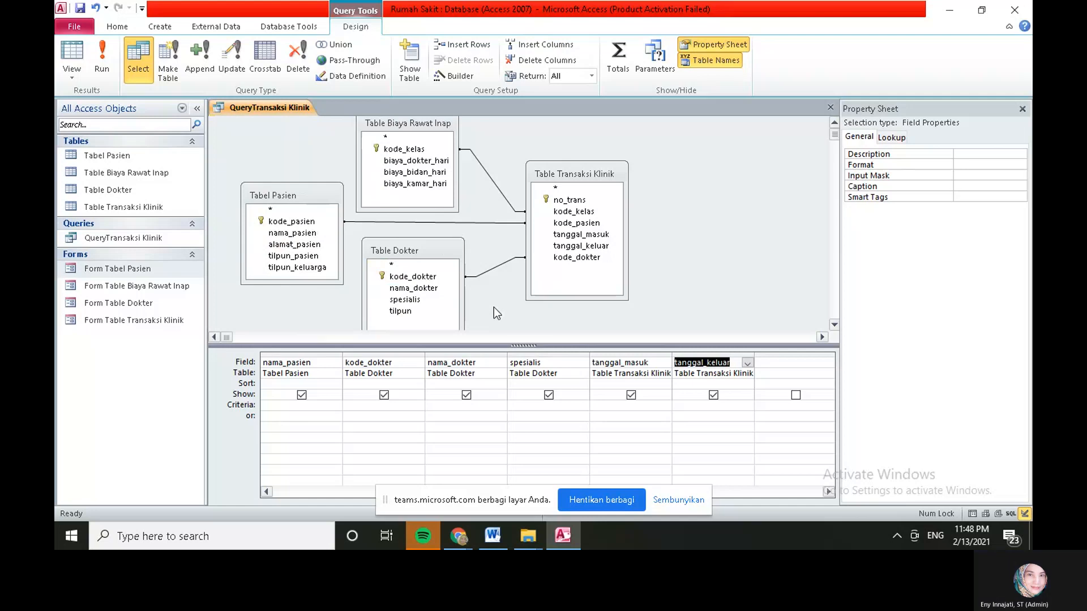
left_click(102, 60)
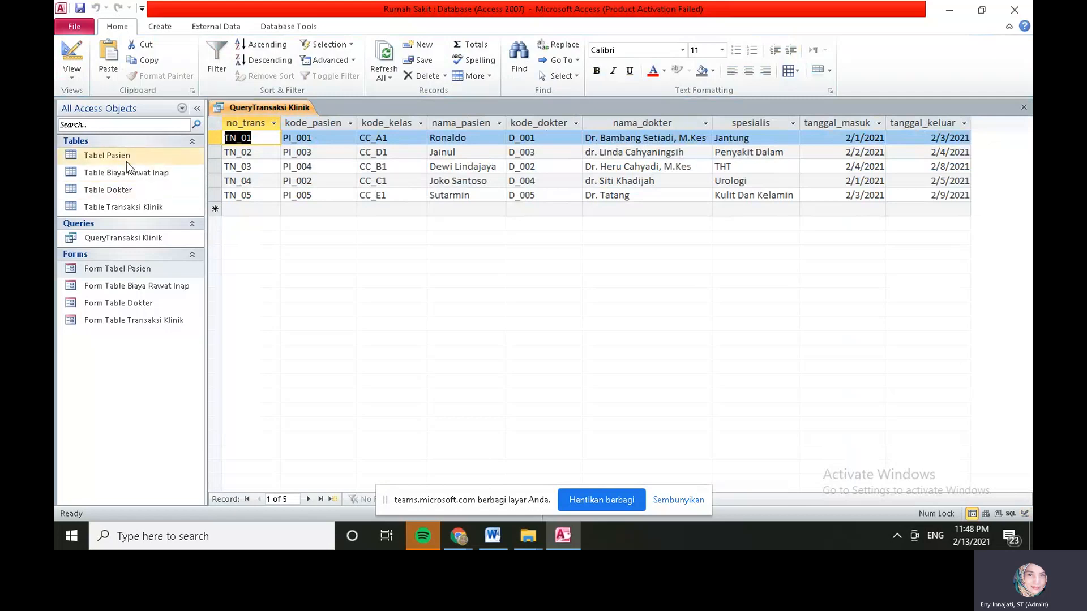
Close the datasheet of QueryTransaksi Klinik
right_click(244, 106)
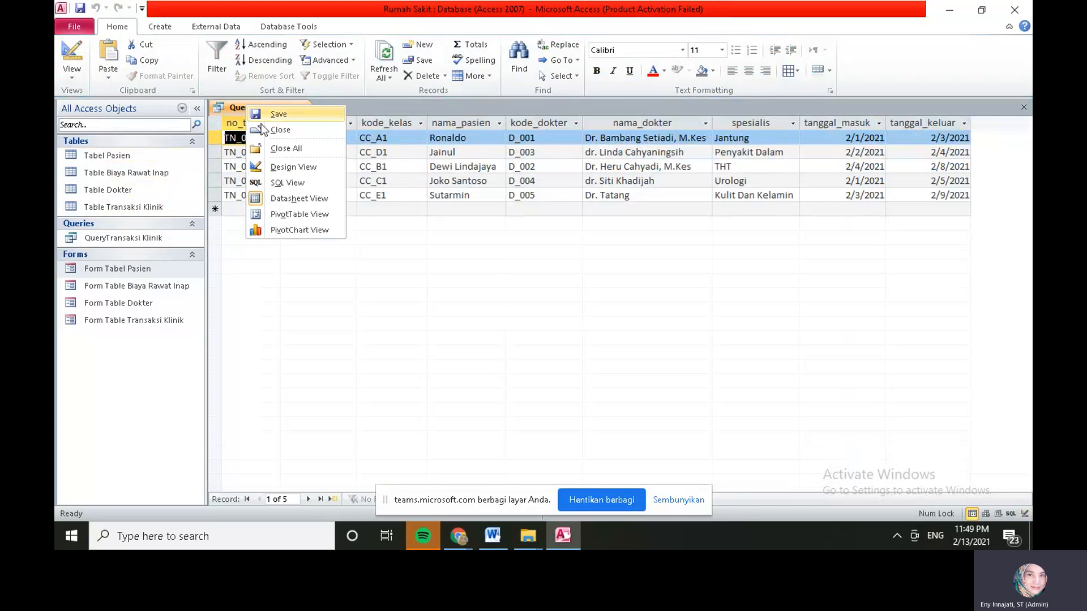
left_click(250, 111)
right_click(258, 110)
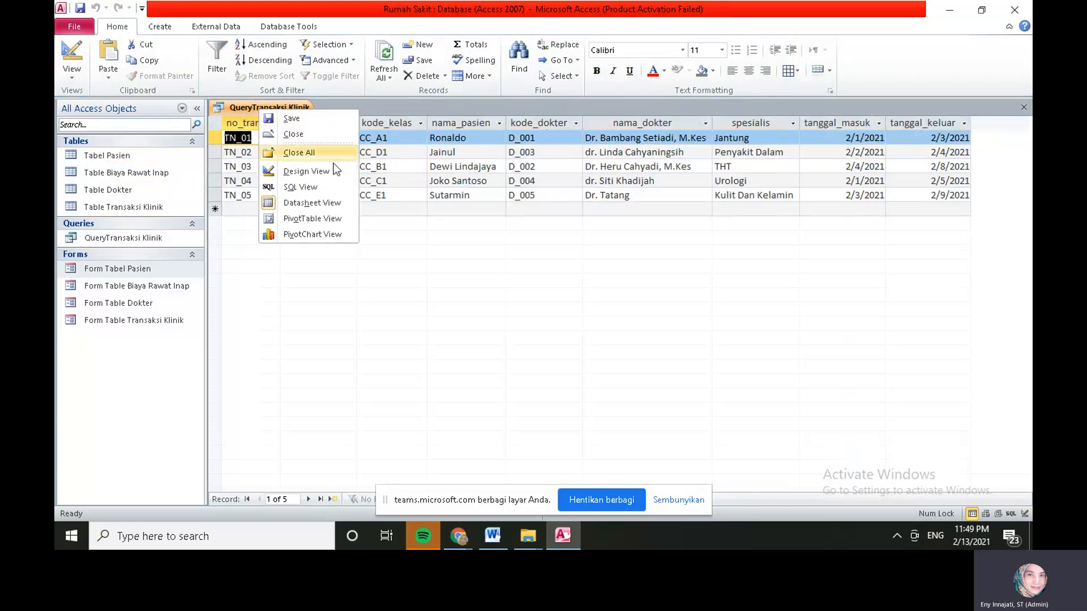
left_click(309, 173)
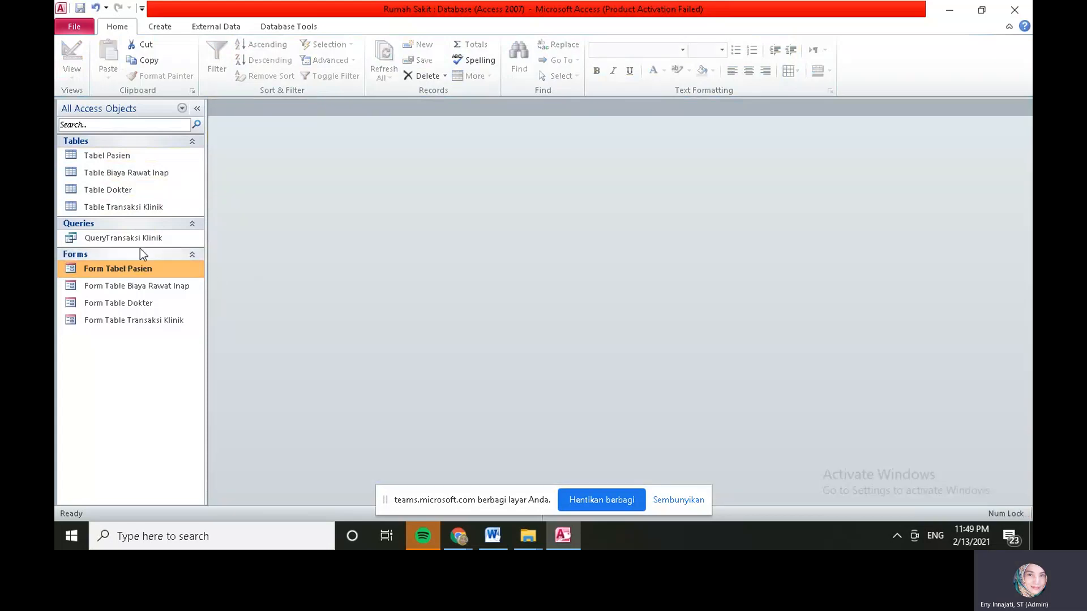
Reopen QueryTransaksi Klinik to check its records, and close it again
double_click(138, 239)
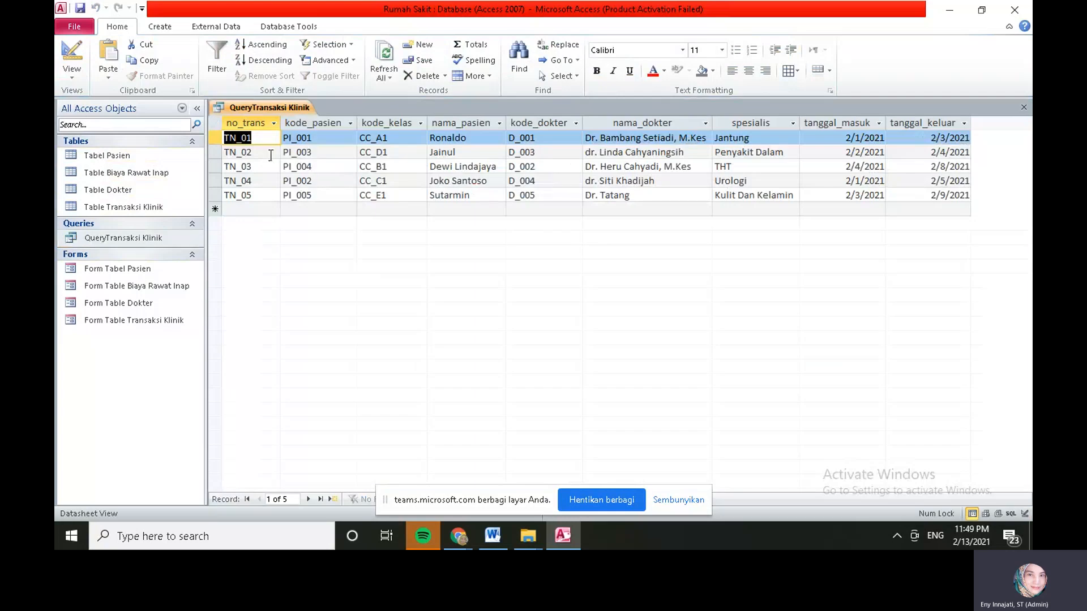
right_click(257, 108)
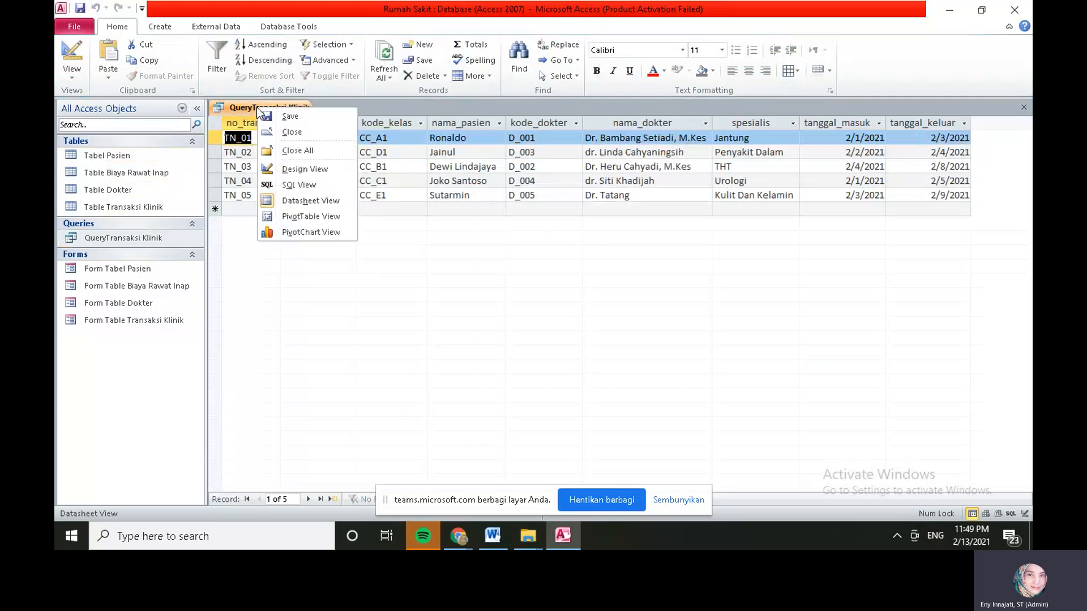
left_click(297, 132)
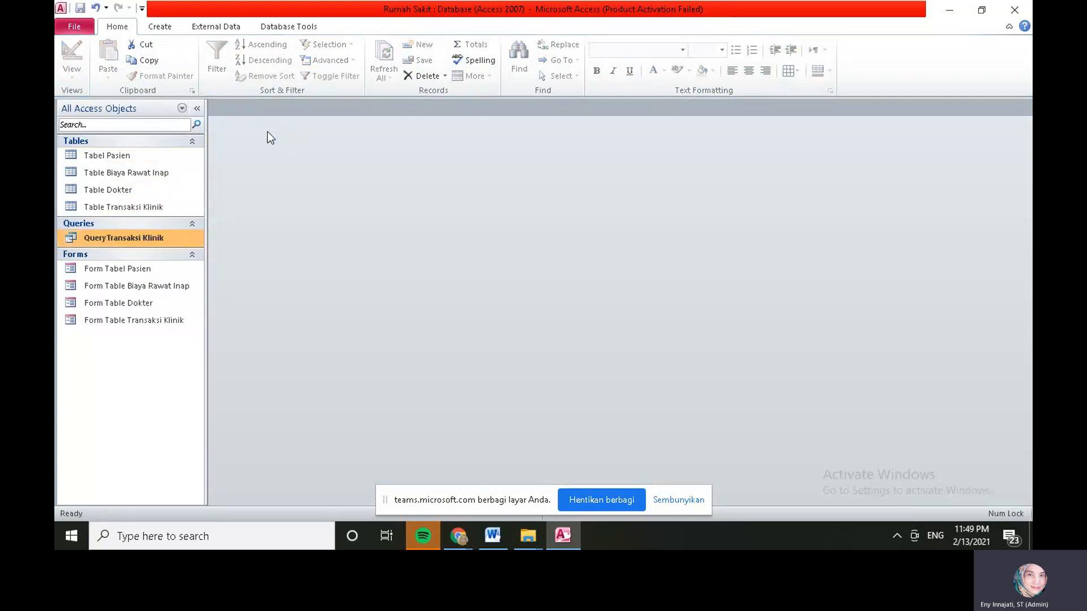
Rename the query as "Query Transaksi Klinik"
right_click(150, 241)
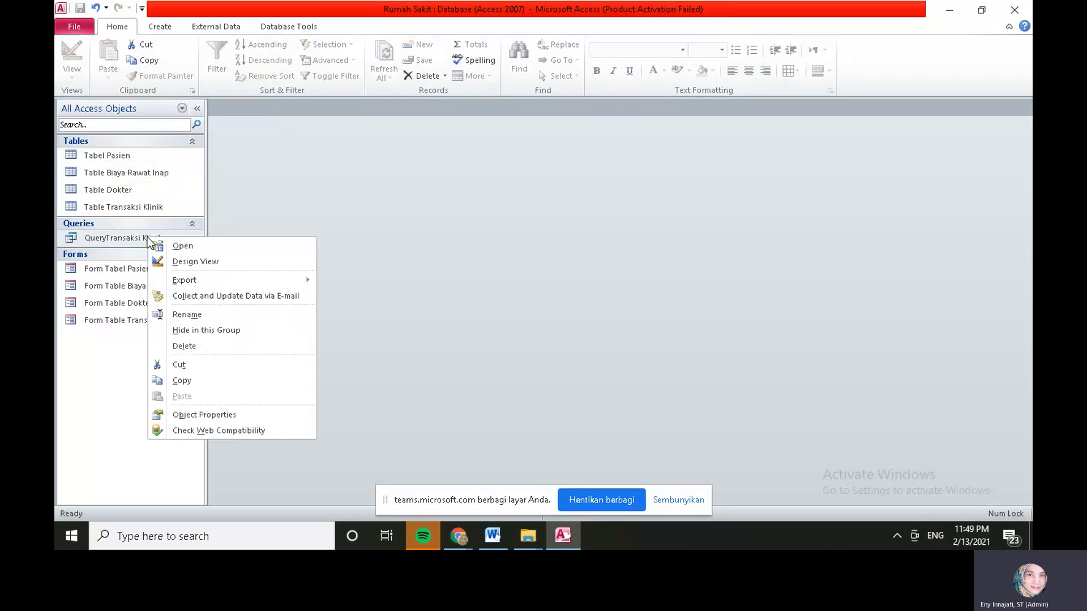
left_click(184, 315)
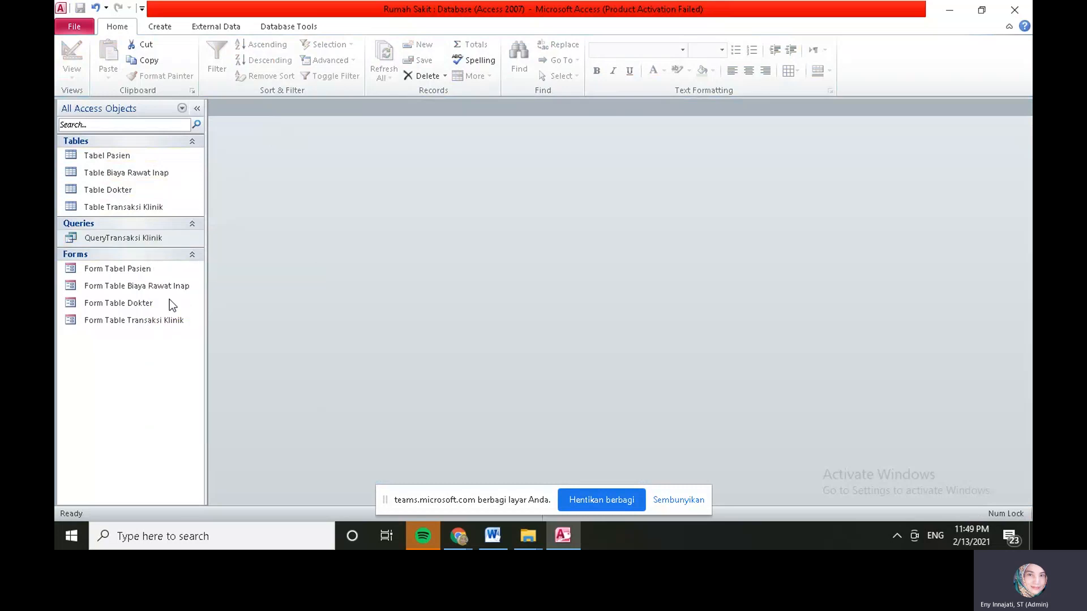
left_click(107, 238)
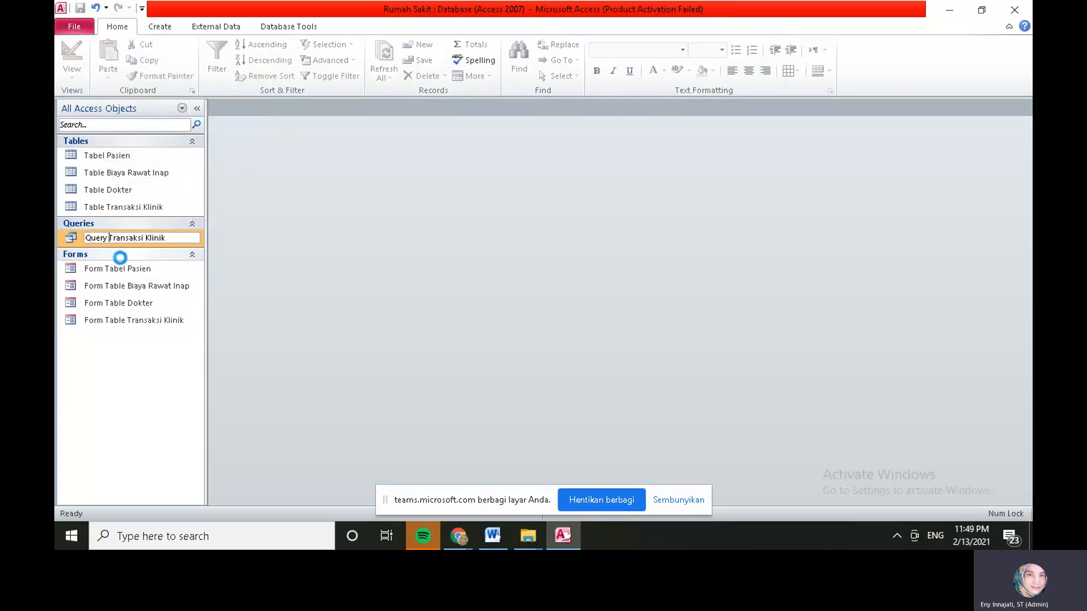
key("Return")
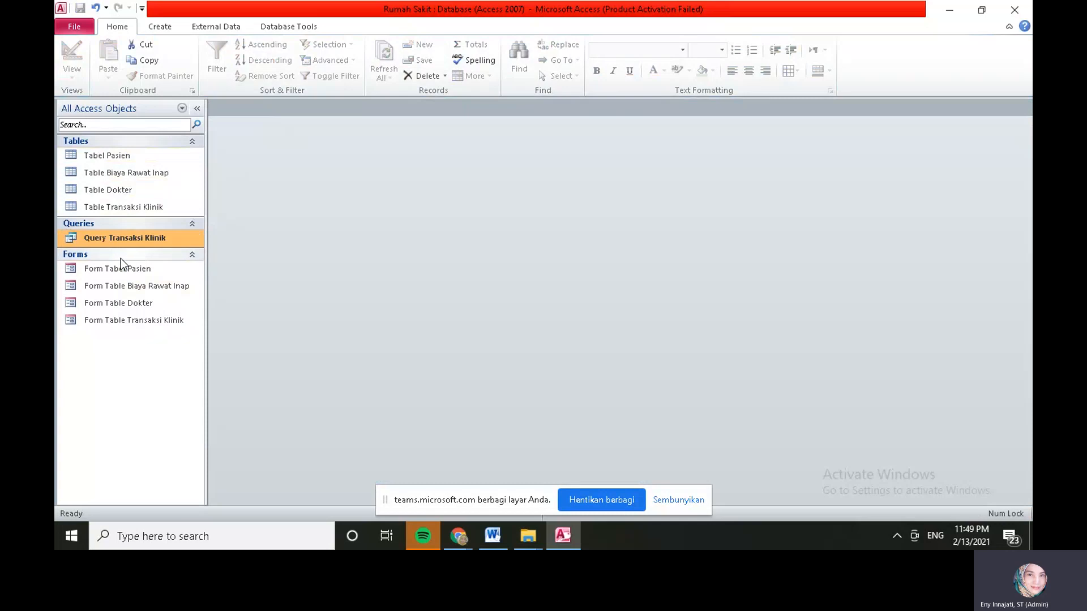
Open Query Transaksi Klinik in Design View and start a "Jumlah:" expression in the Expression Builder for the empty column after tanggal_keluar
right_click(148, 240)
left_click(216, 266)
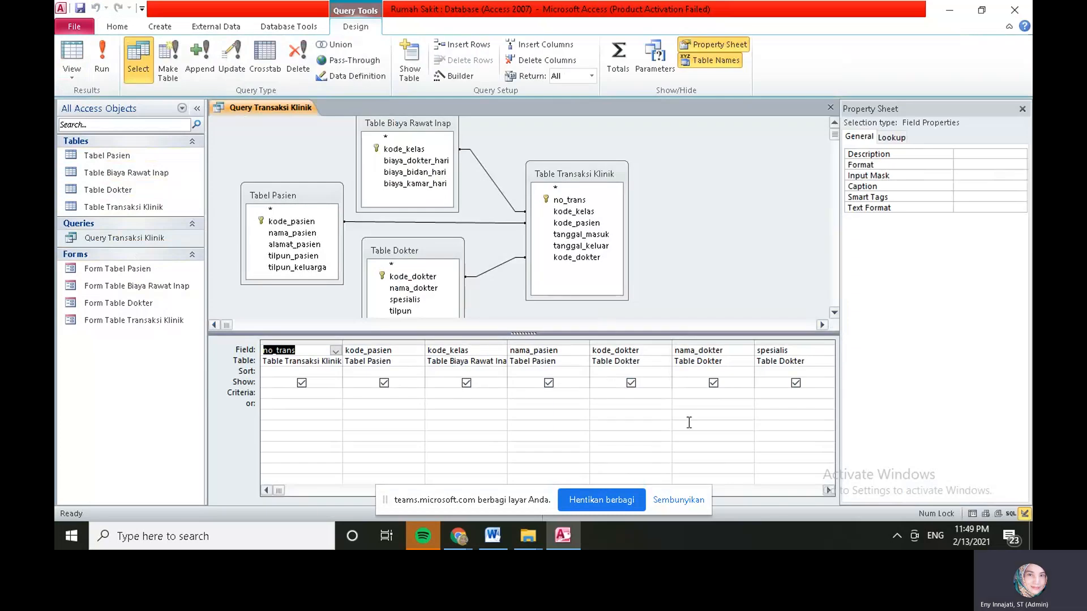
left_click(827, 490)
left_click(828, 490)
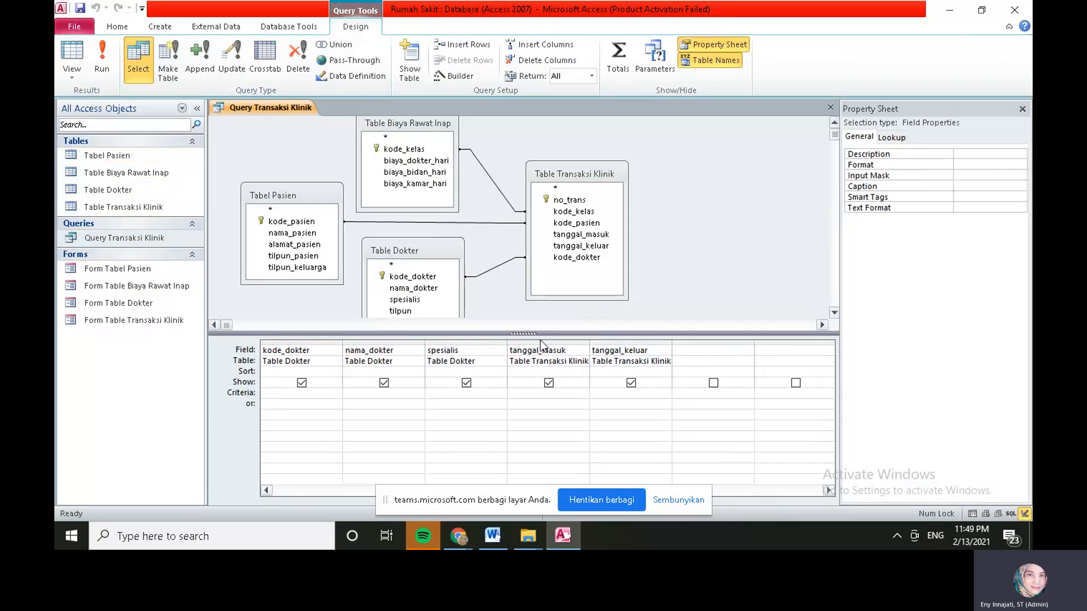
left_click(688, 347)
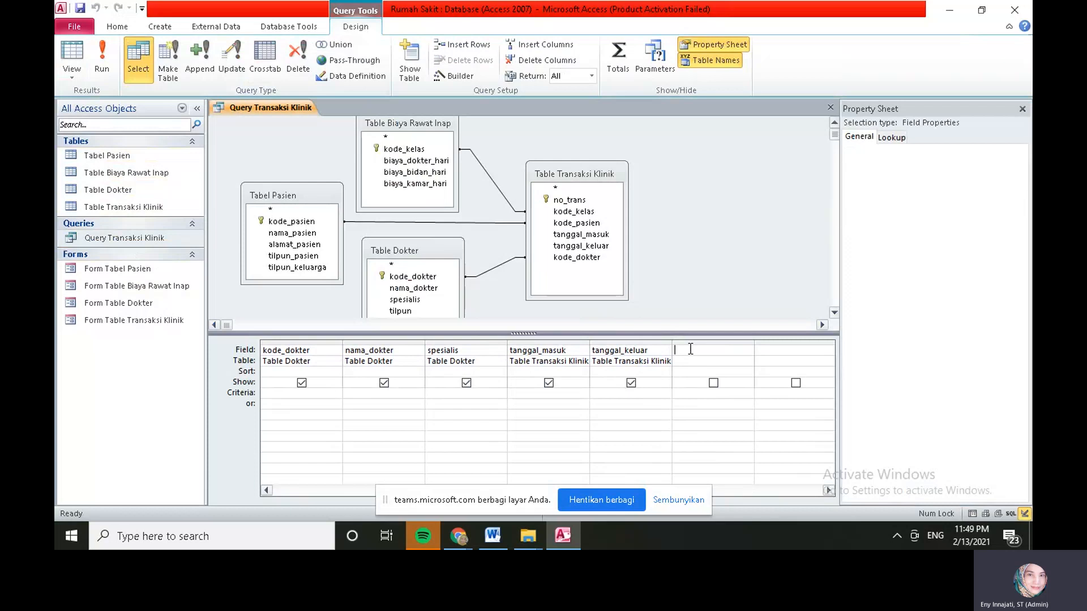
right_click(748, 354)
left_click(802, 449)
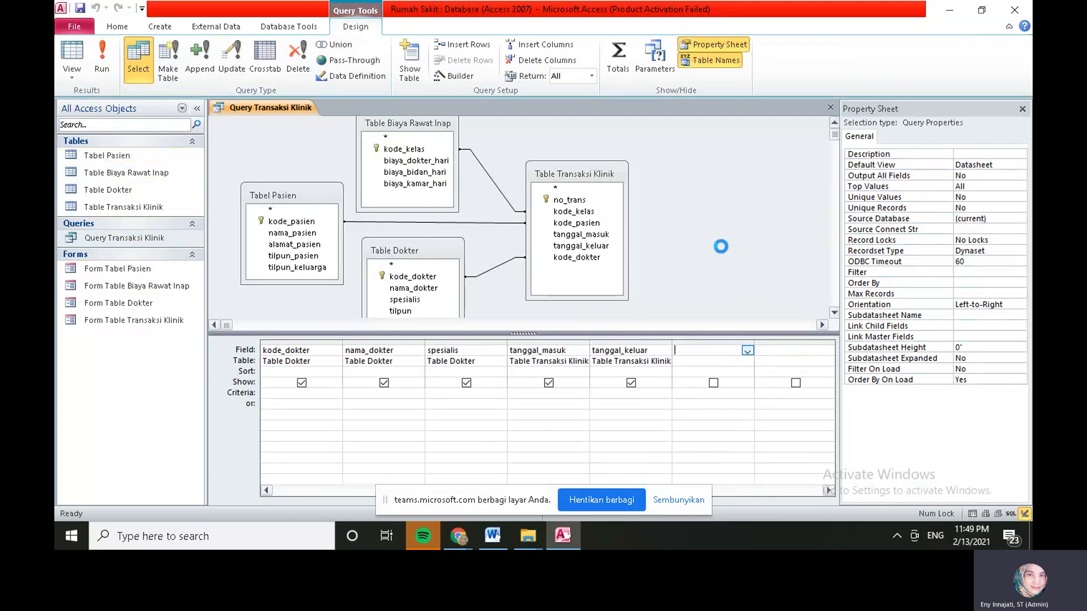
left_click_drag(555, 85, 430, 116)
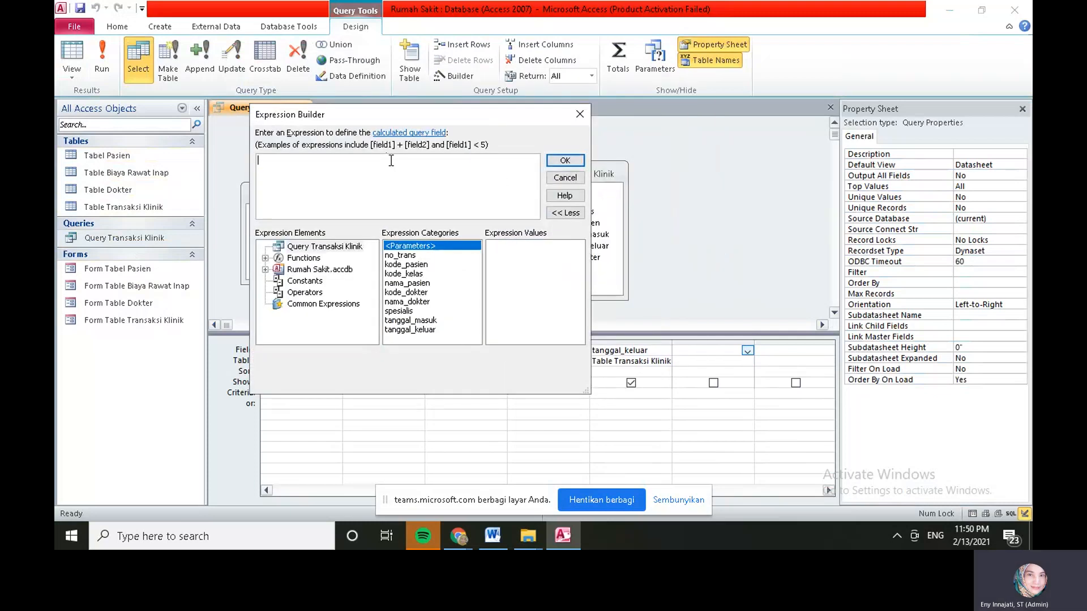
type("Jumlah")
left_click_drag(394, 110, 382, 161)
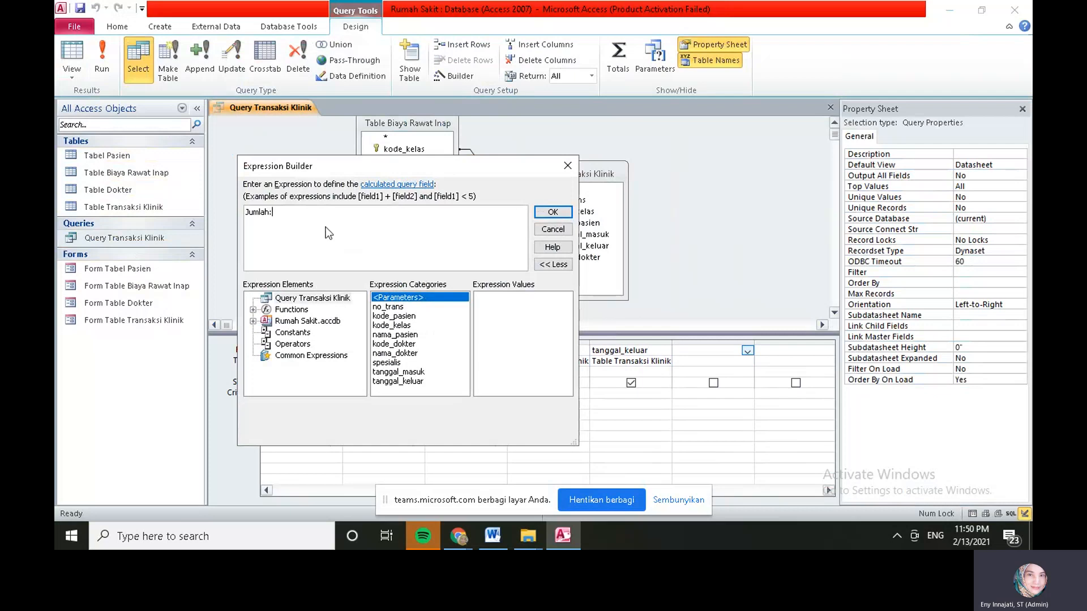
Build the Jumlah expression from Table Transaksi Klinik as [tanggal_keluar] - [tanggal_masuk]
left_click(304, 322)
left_click(254, 321)
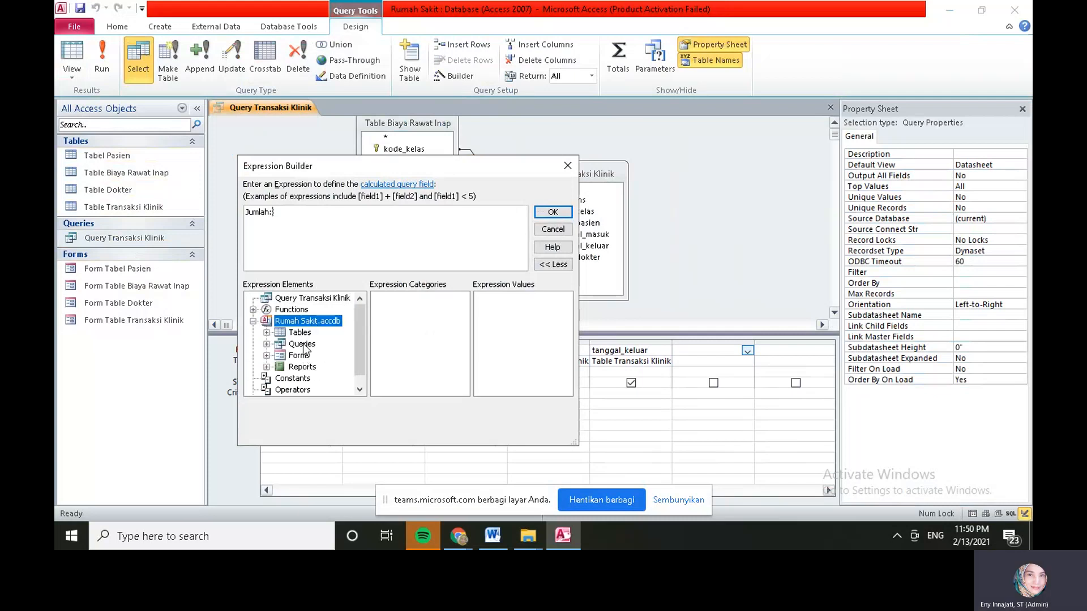
left_click(303, 335)
left_click(309, 357)
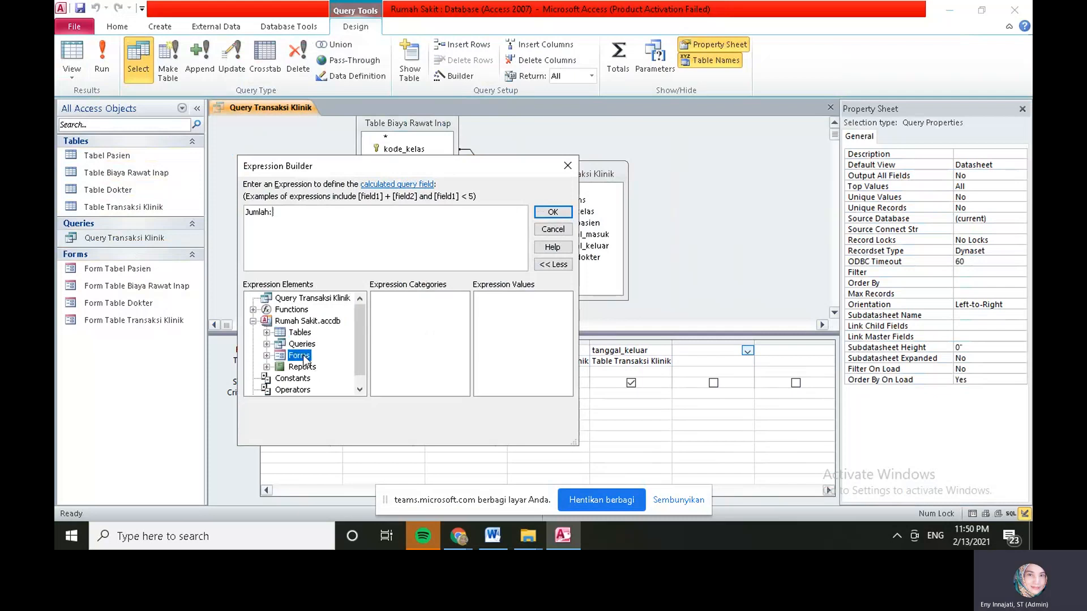
left_click(267, 333)
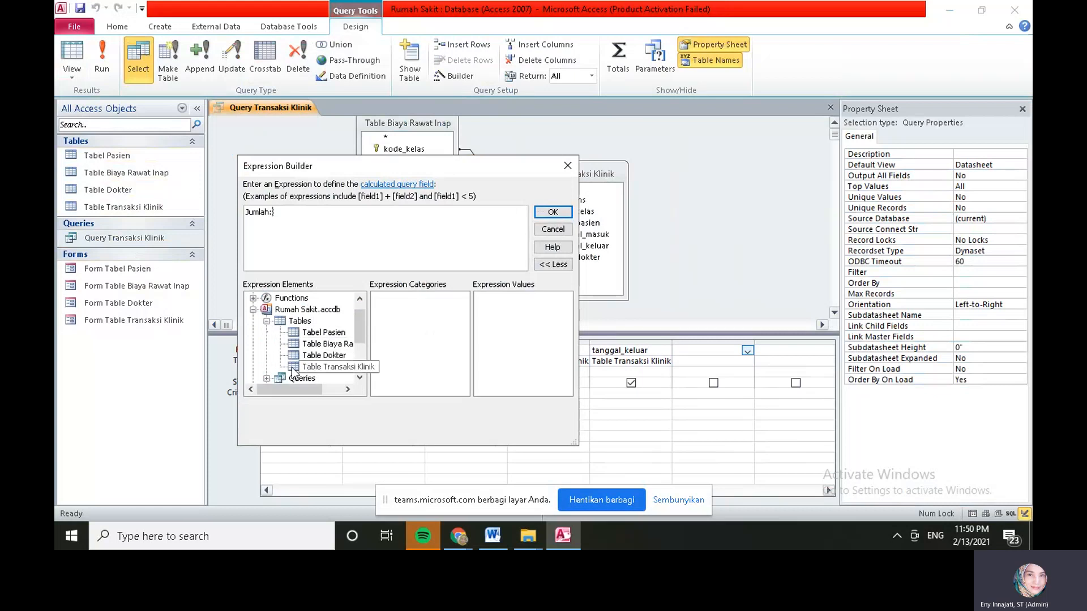
left_click(302, 369)
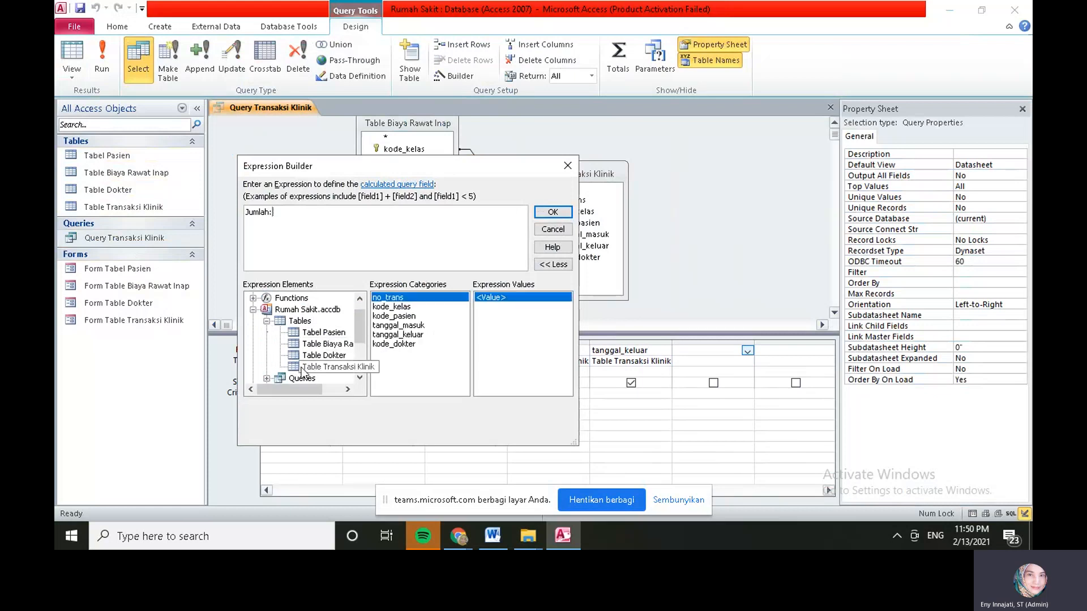
left_click(411, 335)
double_click(411, 335)
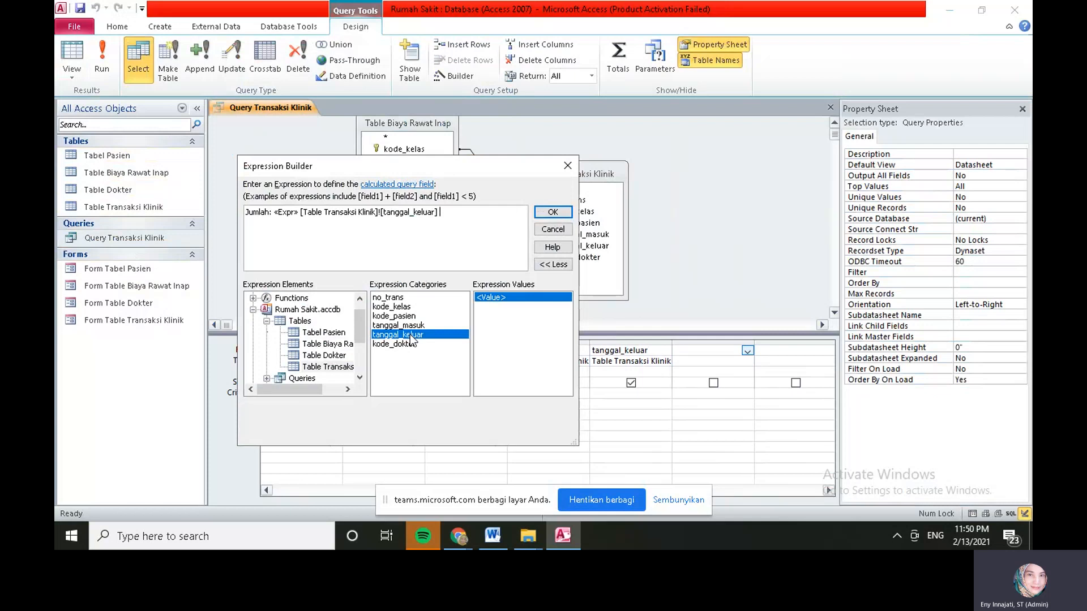
type("-")
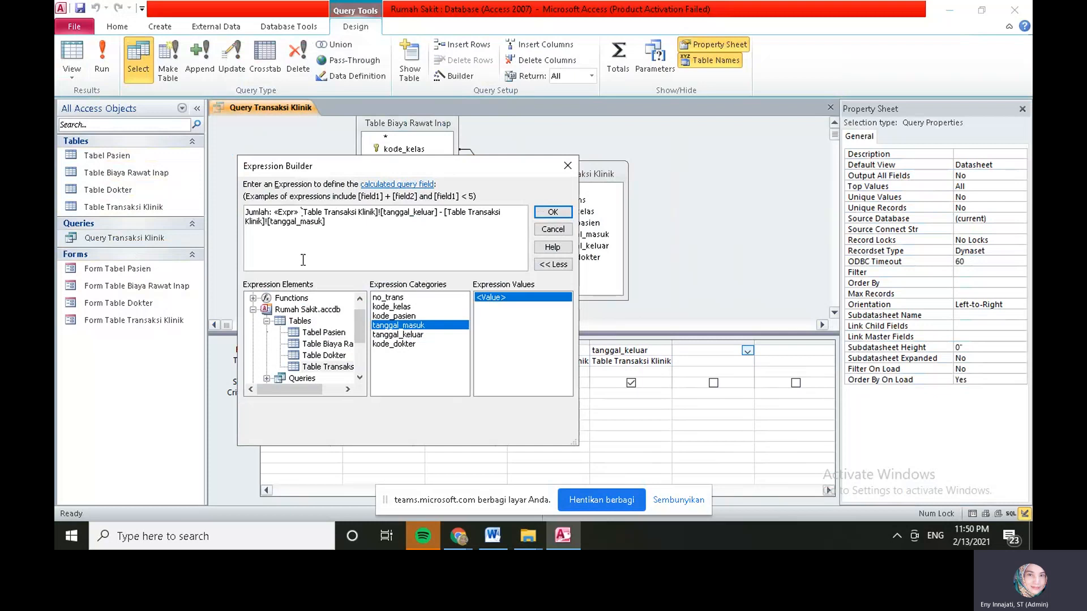
Remove the <Expr> placeholder after "Jumlah:" and accept the expression for the calculated column
key("BackSpace")
key("BackSpace")
key("BackSpace")
key("BackSpace")
key("BackSpace")
key("BackSpace")
key("BackSpace")
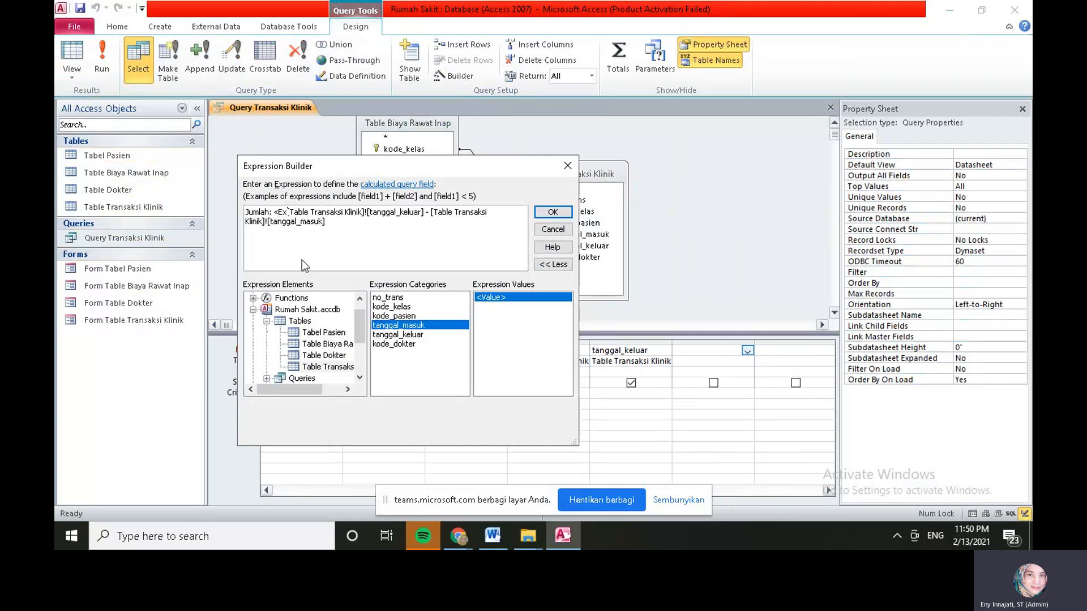
key("BackSpace")
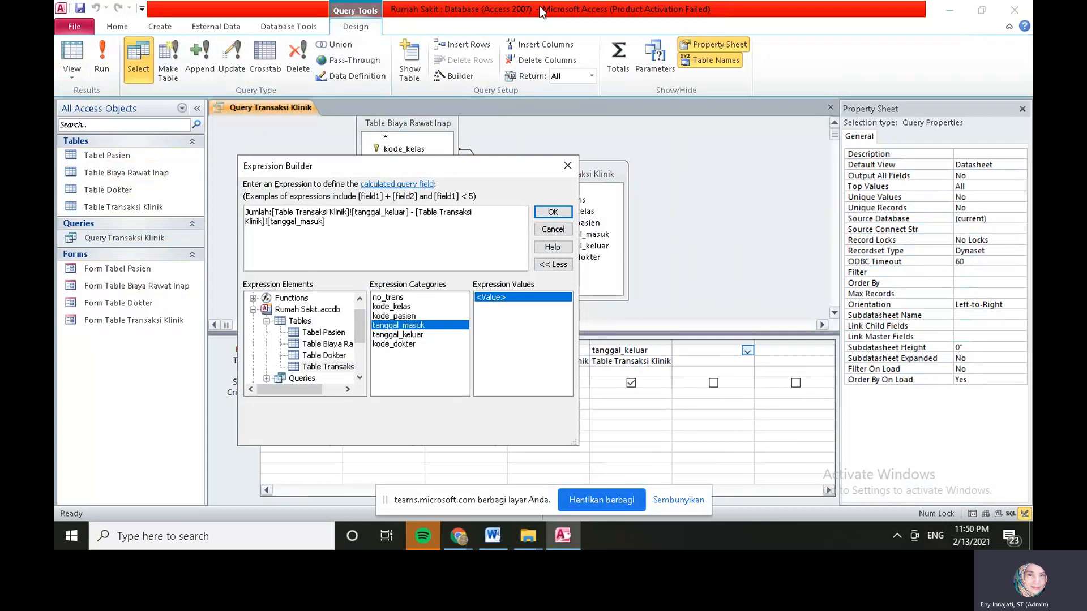
left_click(554, 212)
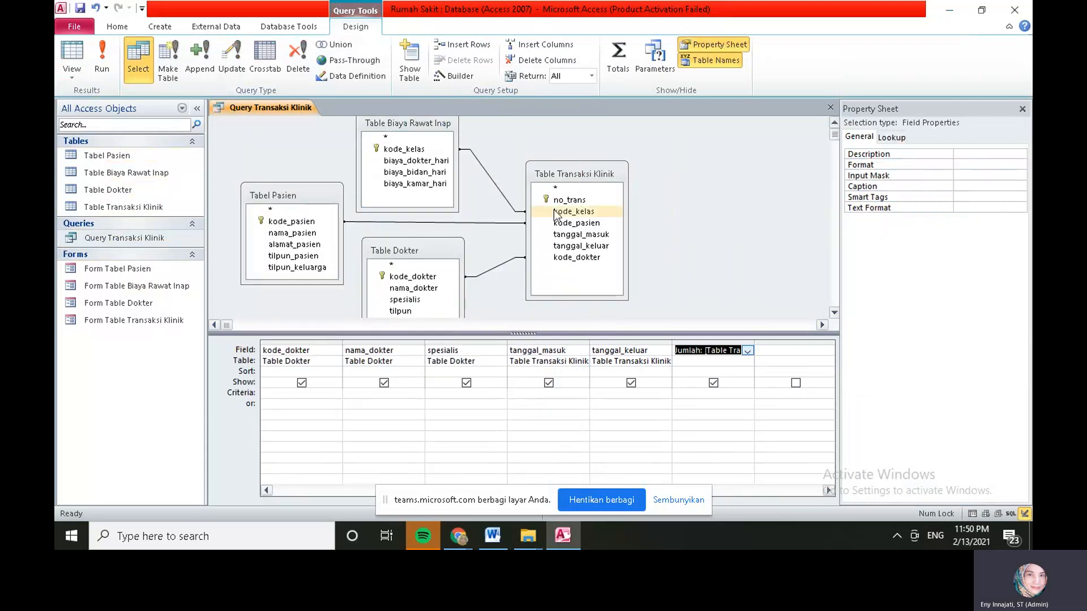
Save Query Transaksi Klinik and run it to view the calculated Jumlah column
right_click(283, 108)
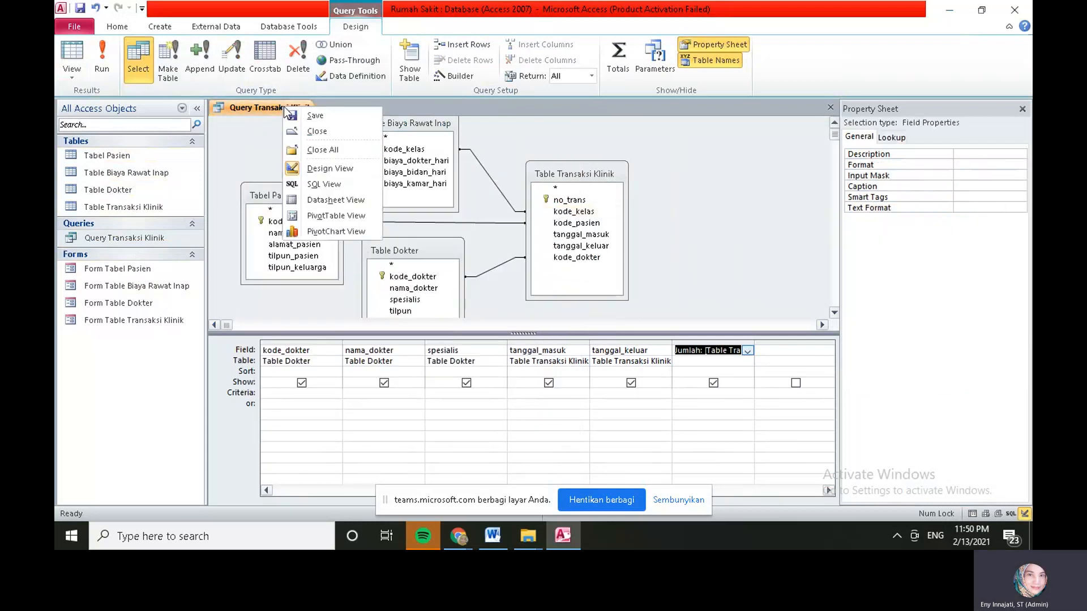
left_click(306, 116)
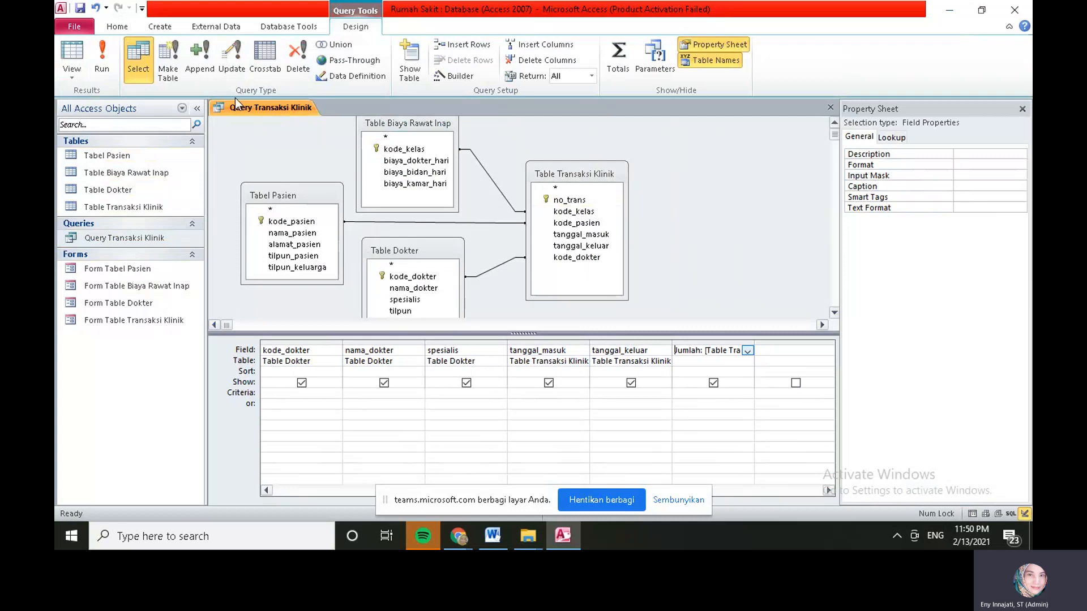
left_click(99, 49)
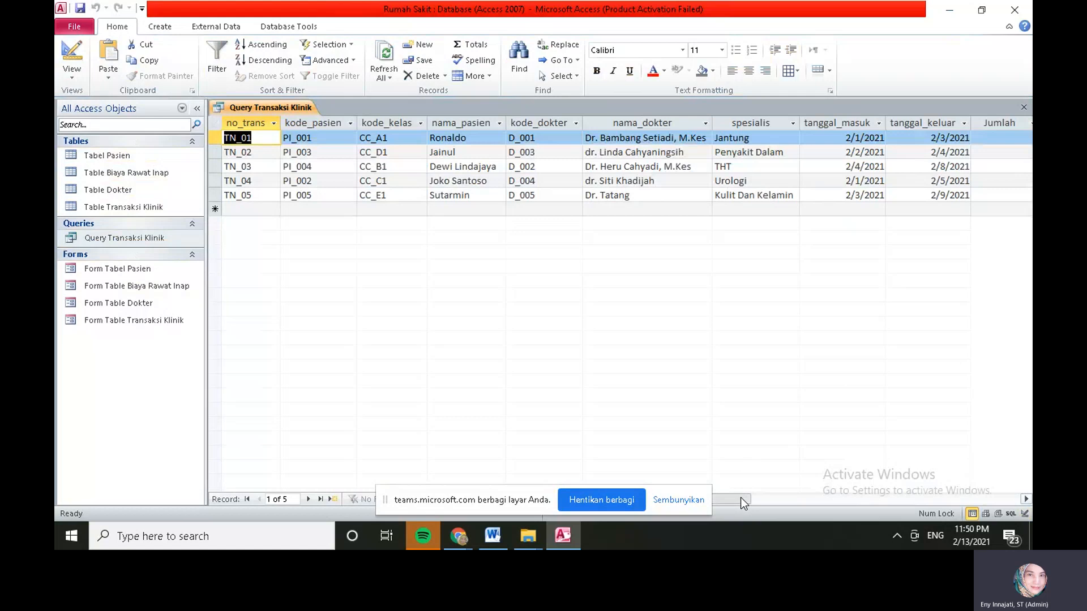
left_click_drag(739, 498, 780, 497)
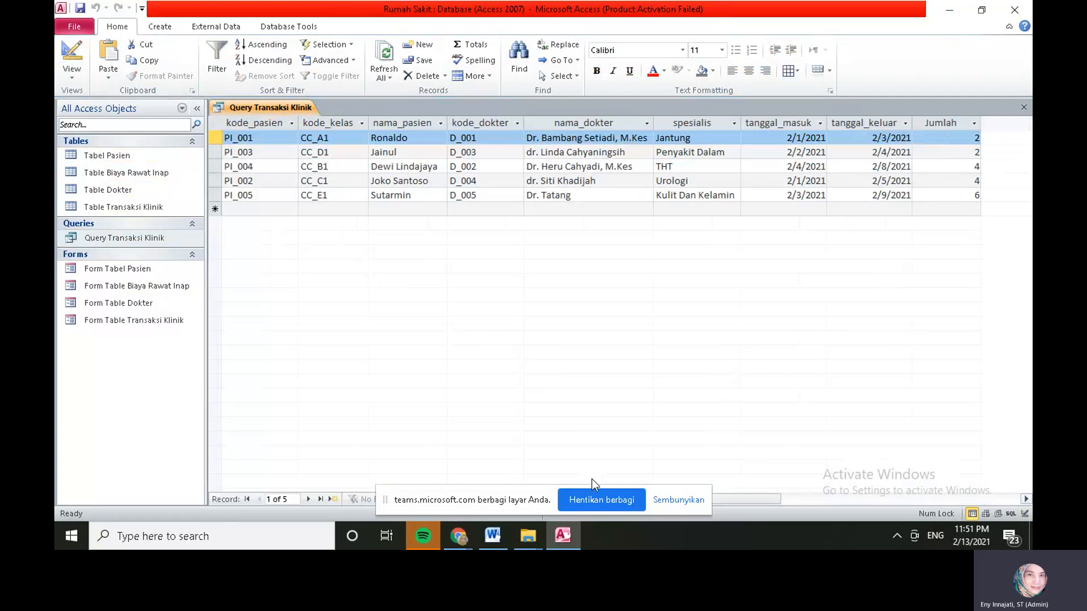
left_click(592, 499)
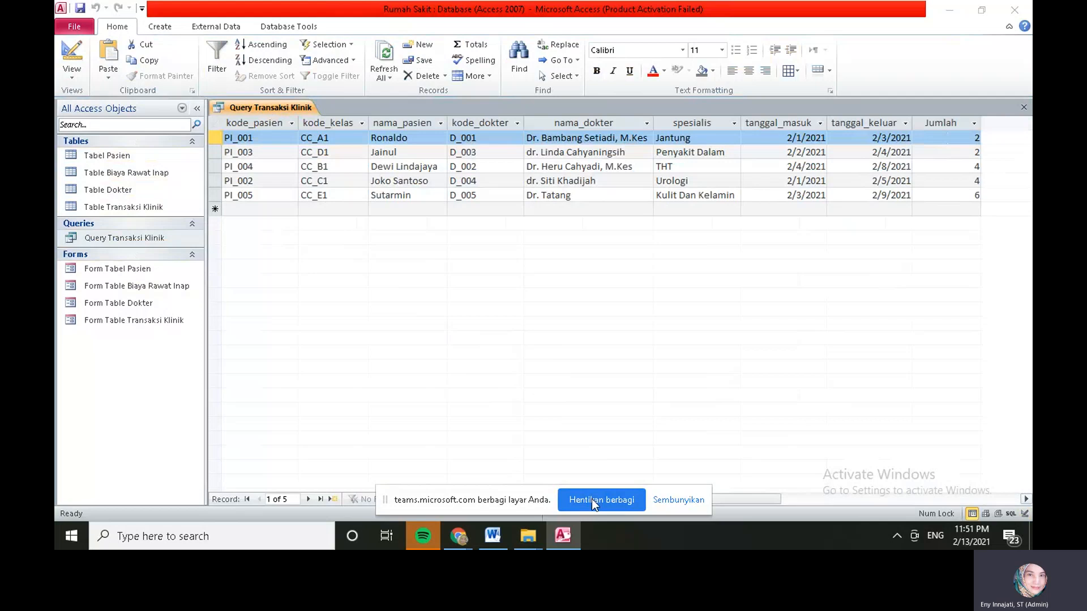